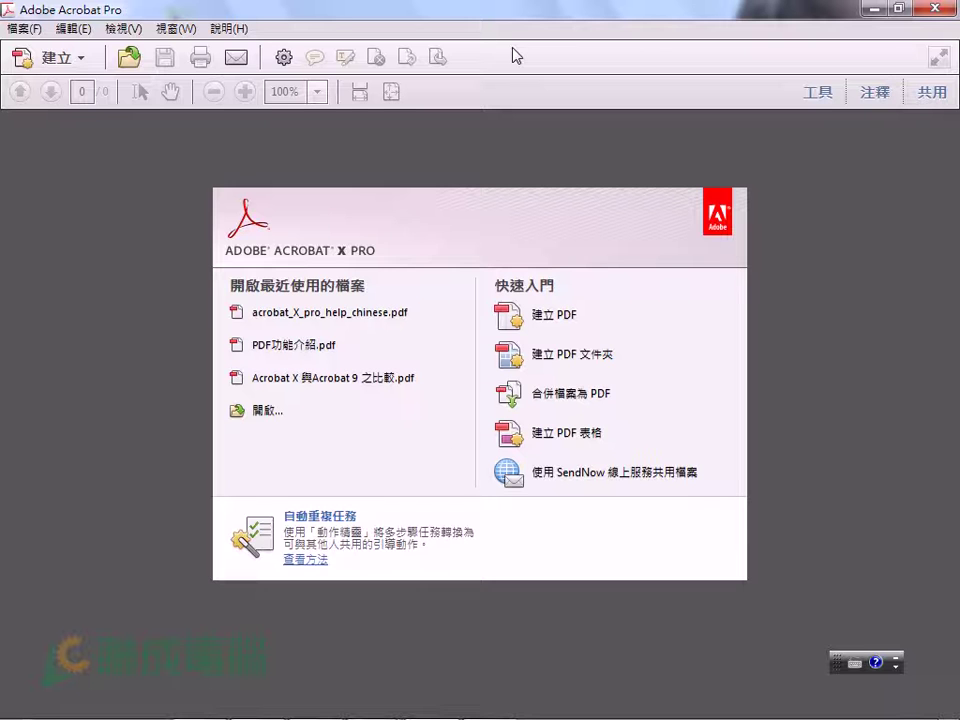
# Choose 偏好設定 (Preferences) from the 編輯 (Edit) menu.
pyautogui.click(68, 28)
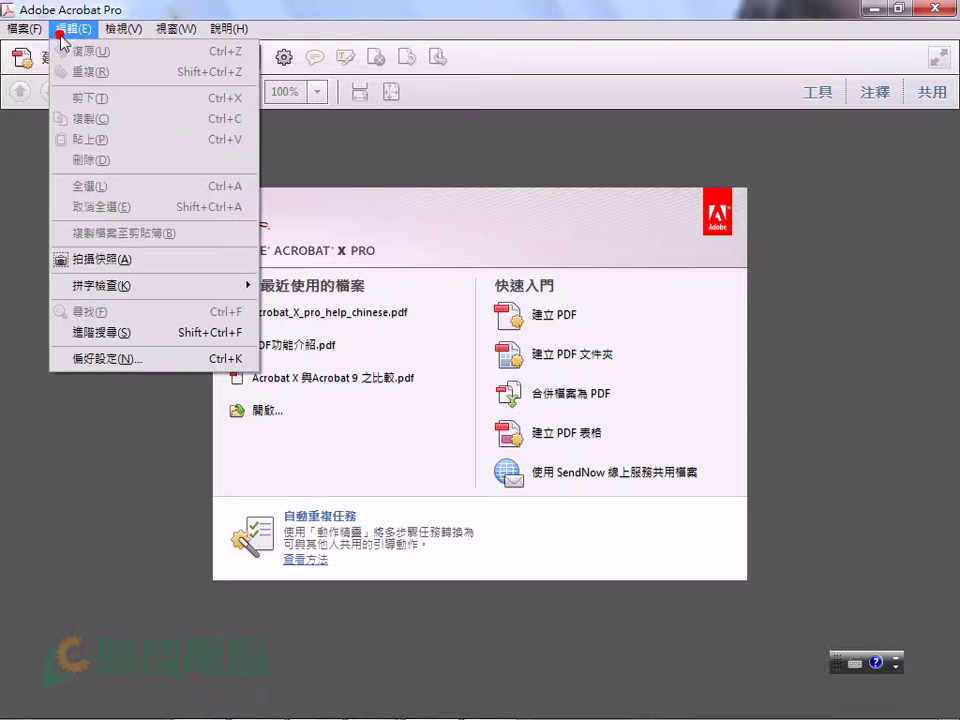
pyautogui.click(141, 358)
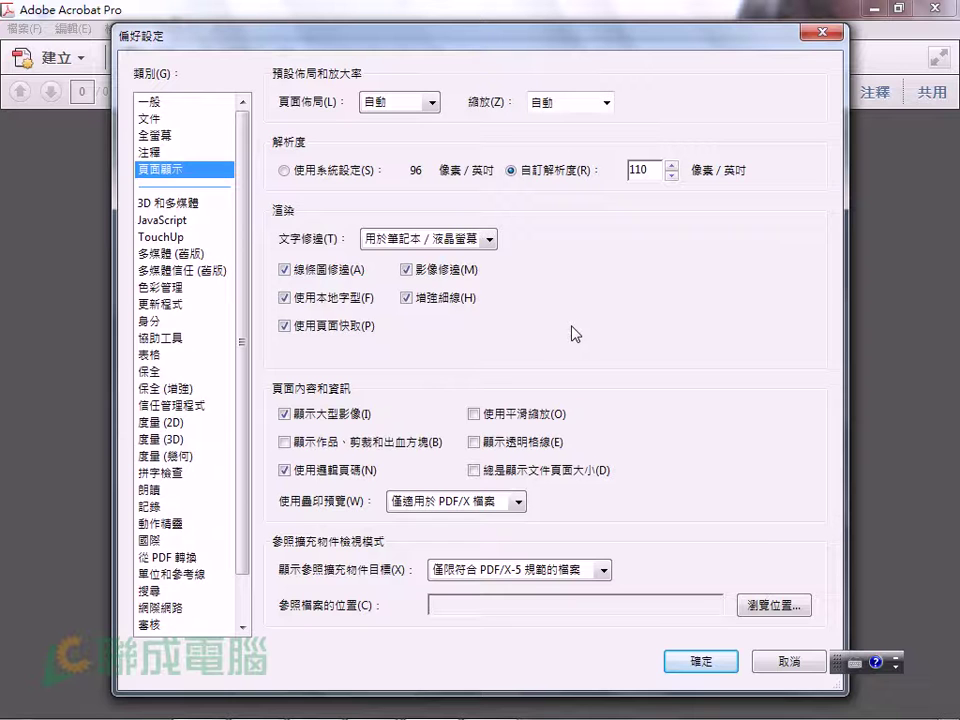
# Show the 一般 category, then the 文件 document preferences.
pyautogui.click(185, 102)
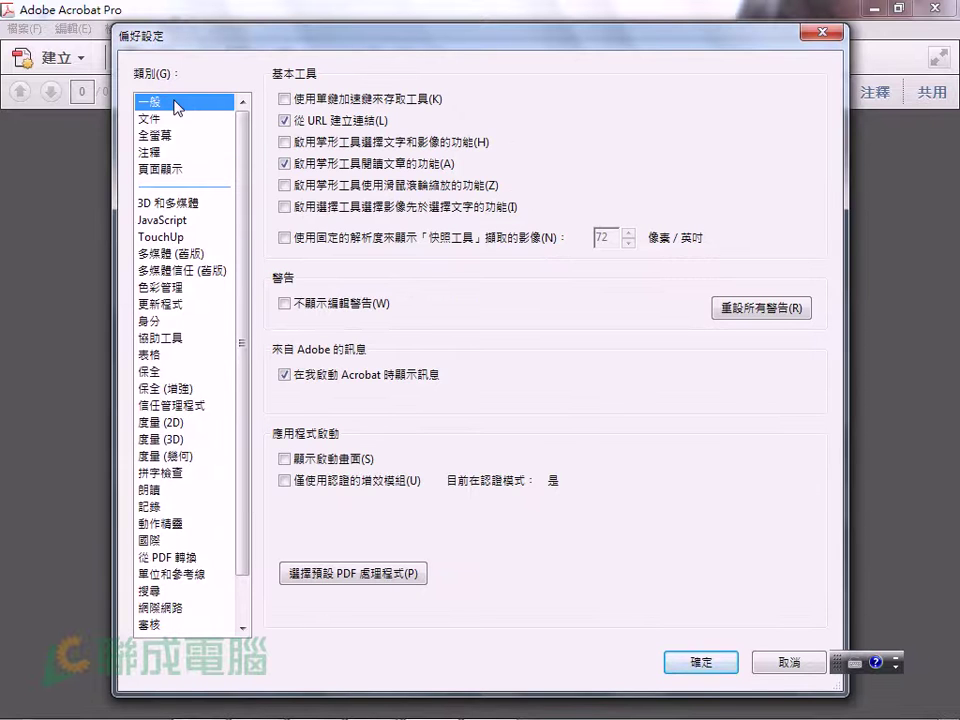
pyautogui.click(170, 120)
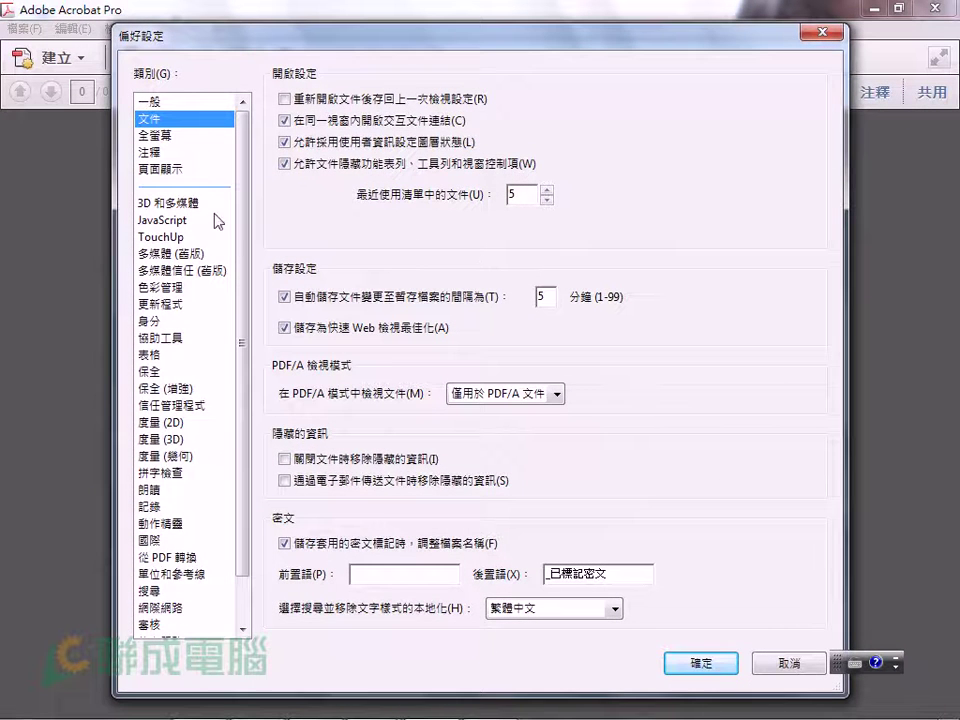
# Browse the JavaScript, 3D and multimedia, legacy multimedia, color management and identity preferences.
pyautogui.moveTo(238, 220); pyautogui.dragTo(240, 270)
pyautogui.click(162, 169)
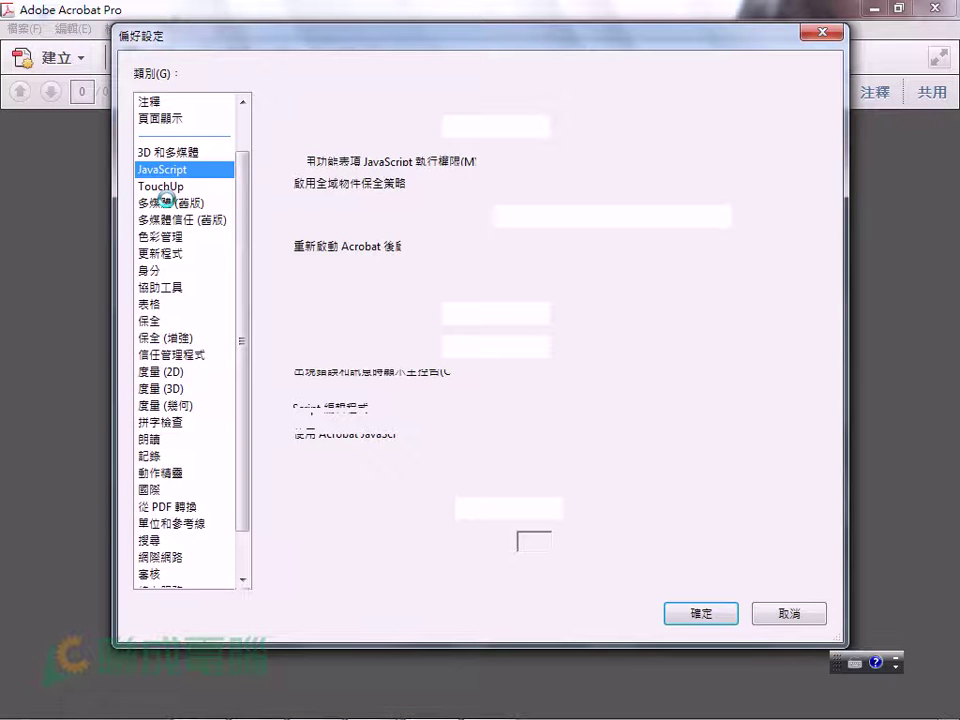
pyautogui.press('Up')
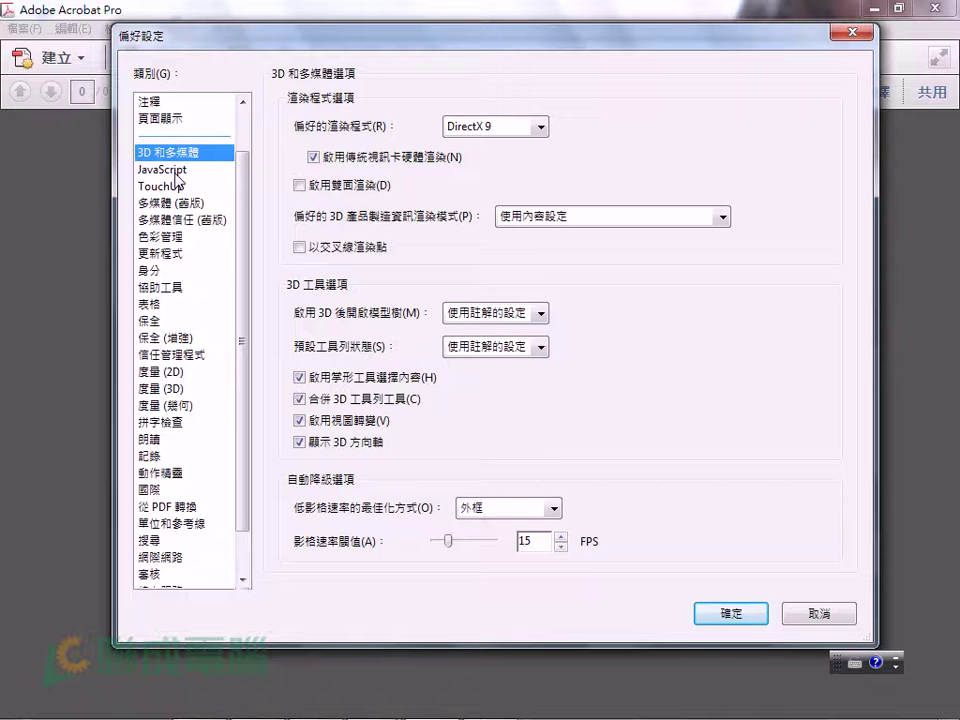
pyautogui.click(174, 170)
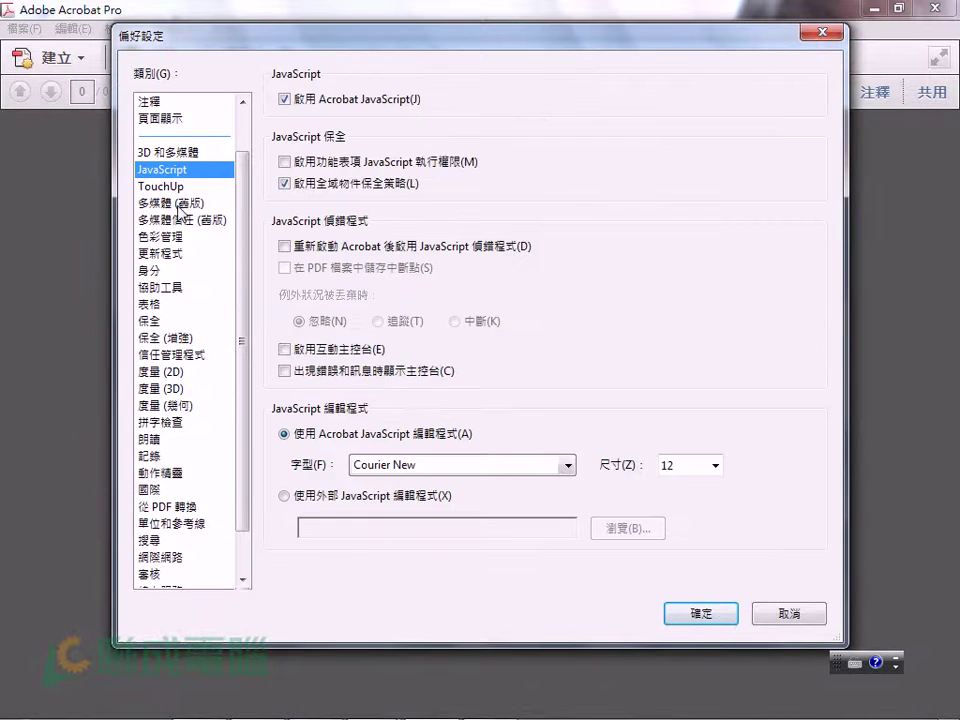
pyautogui.click(176, 203)
pyautogui.click(178, 238)
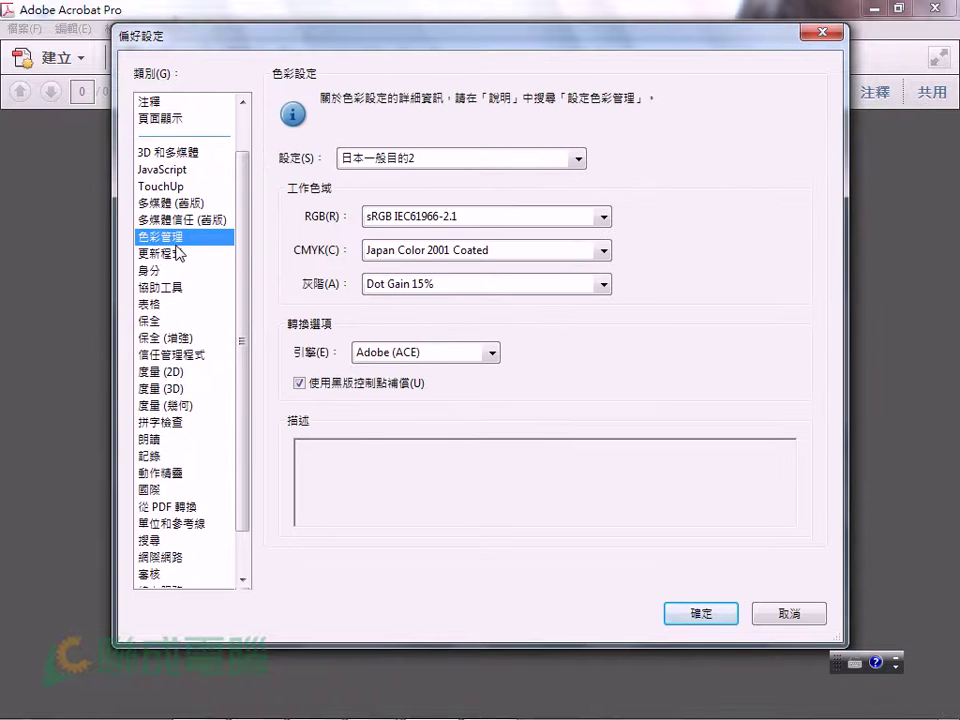
pyautogui.click(176, 270)
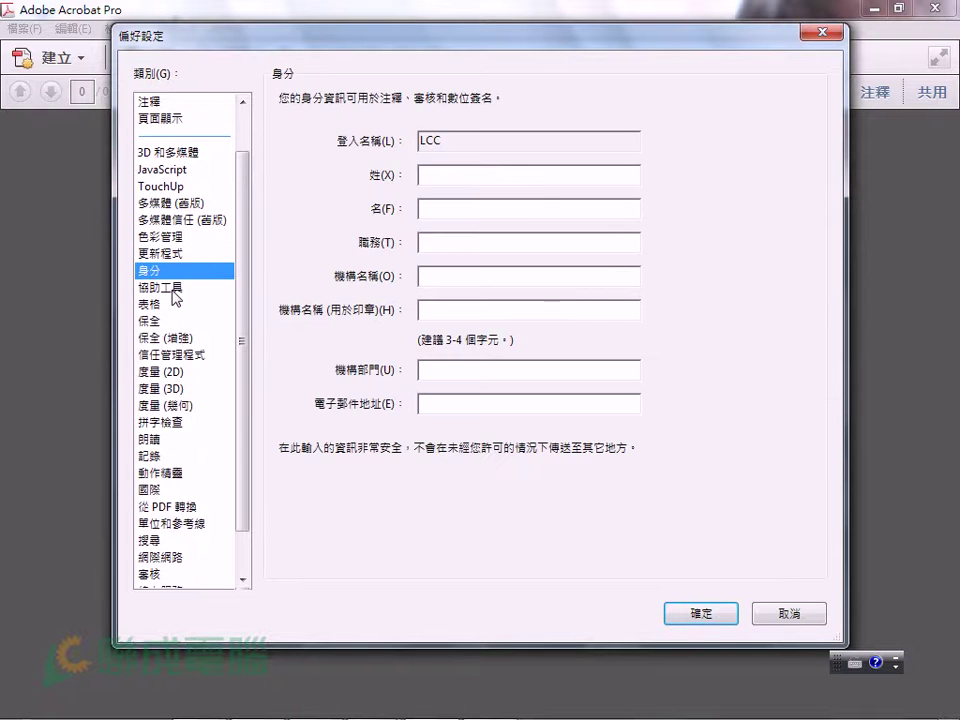
# Review accessibility, forms, conversion, online services, internet and units categories, then confirm with 確定.
pyautogui.click(170, 286)
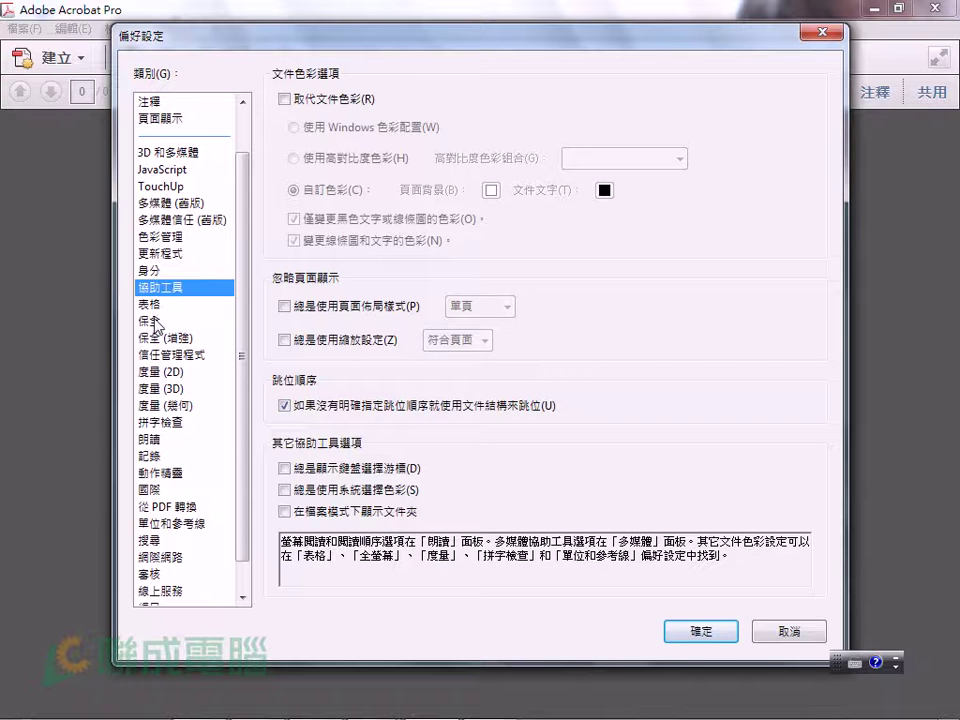
pyautogui.click(155, 306)
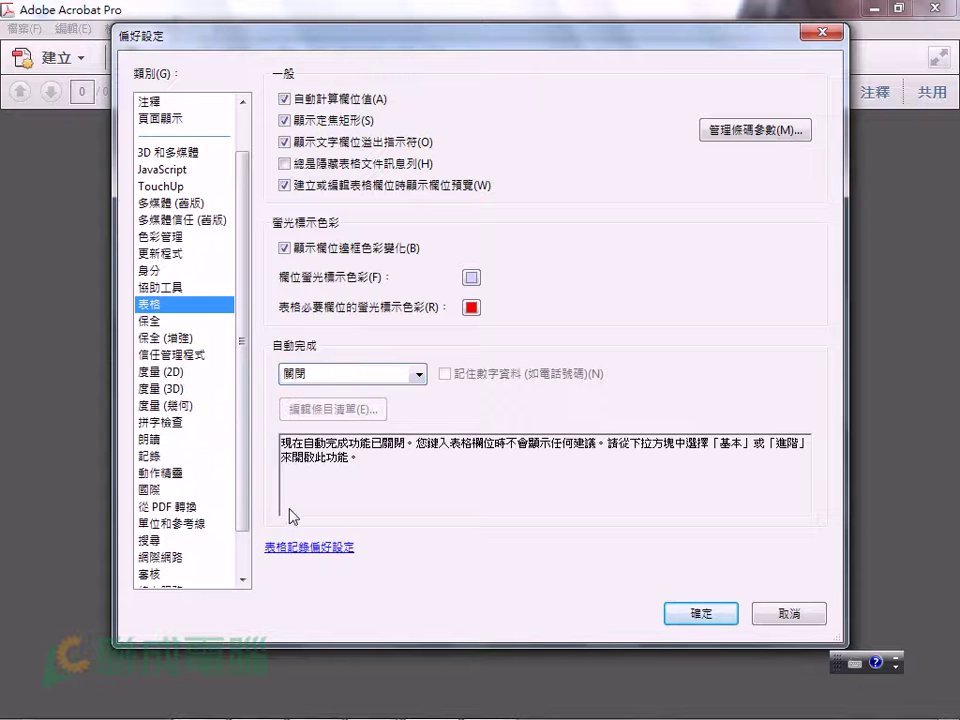
pyautogui.moveTo(246, 392); pyautogui.dragTo(245, 483)
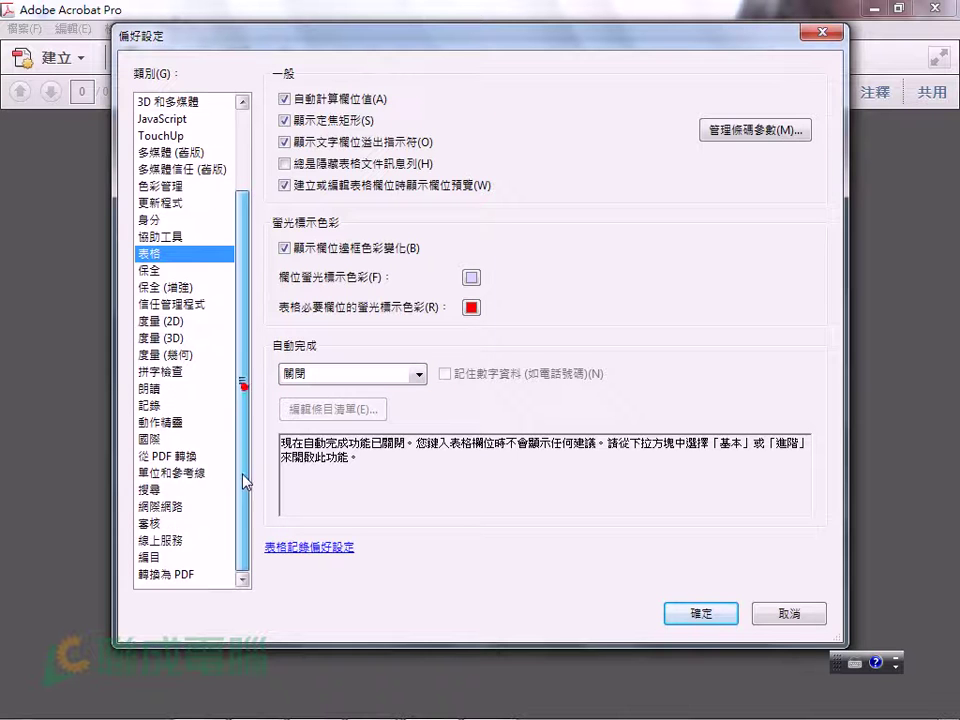
pyautogui.click(170, 574)
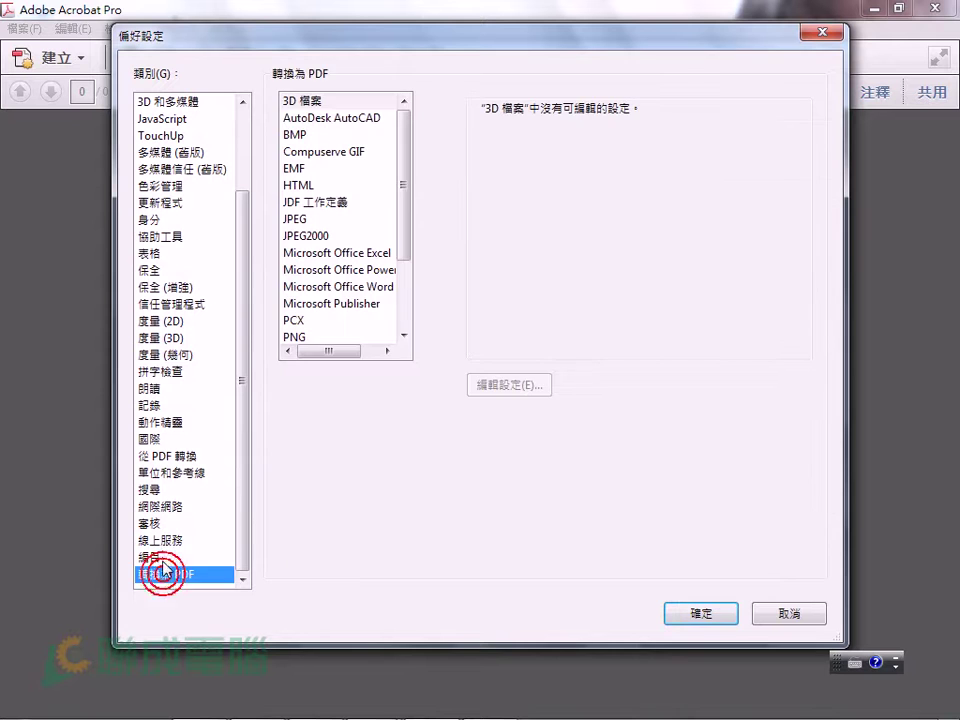
pyautogui.click(160, 541)
pyautogui.click(172, 506)
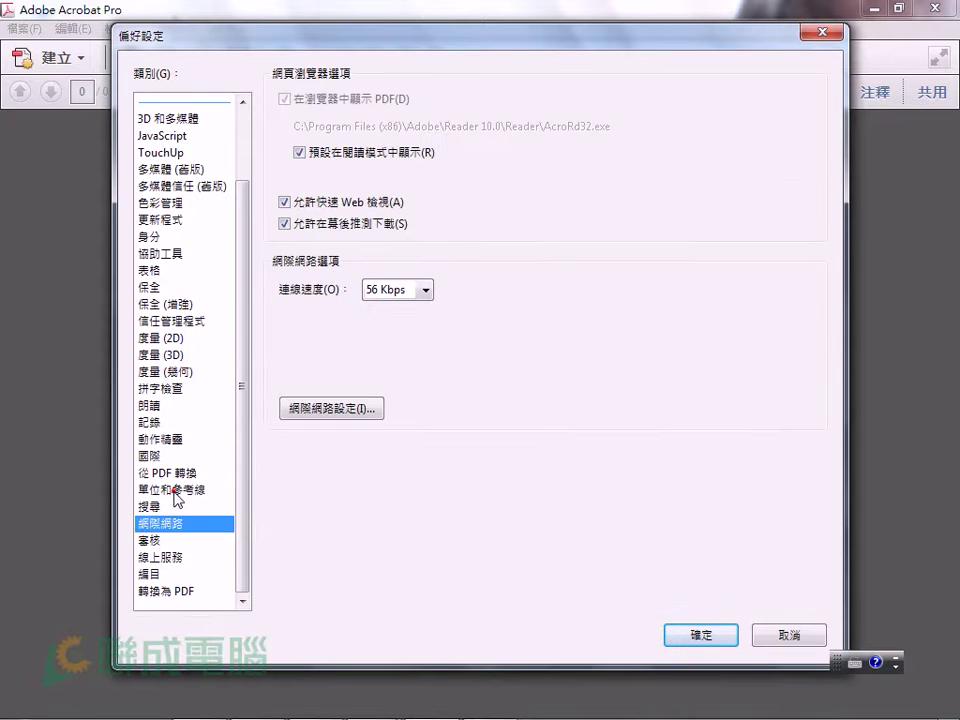
pyautogui.click(173, 474)
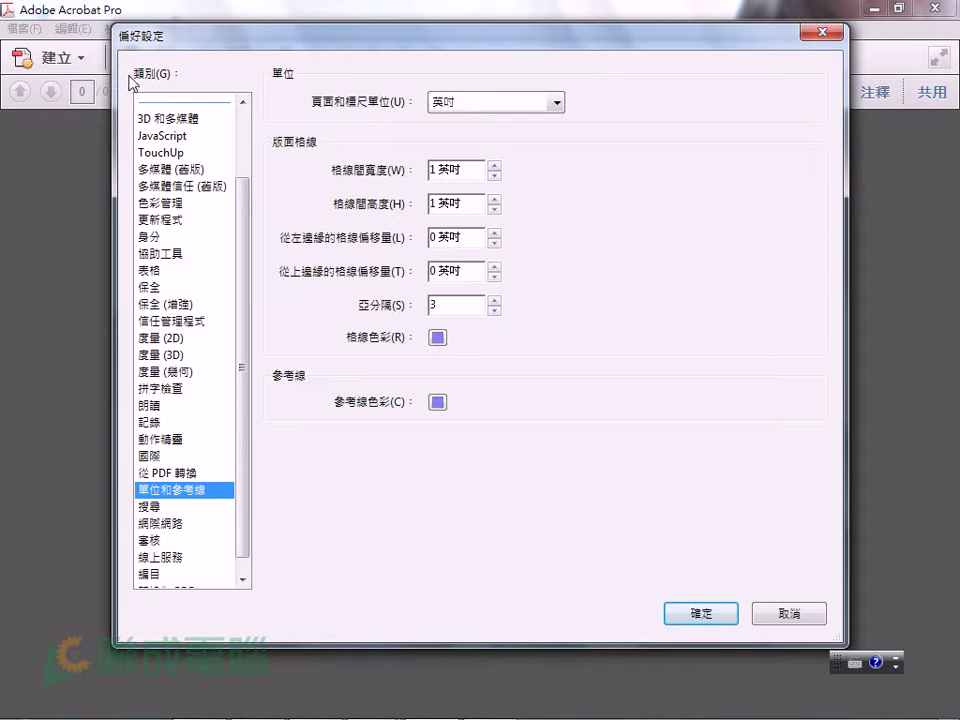
pyautogui.click(699, 614)
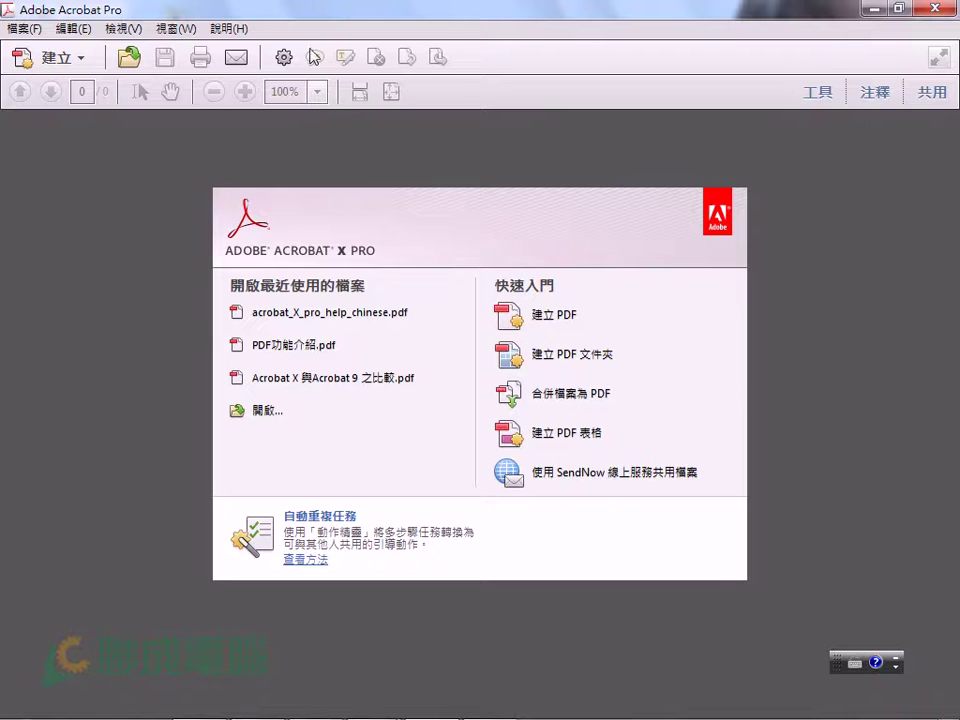
pyautogui.click(52, 30)
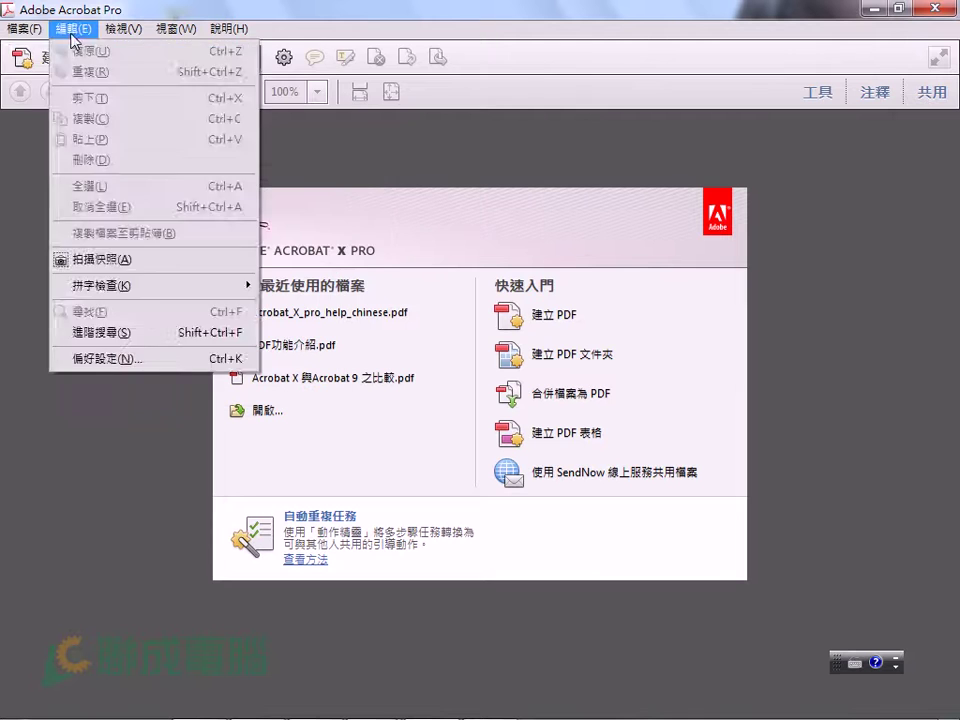
pyautogui.click(70, 30)
pyautogui.click(70, 30)
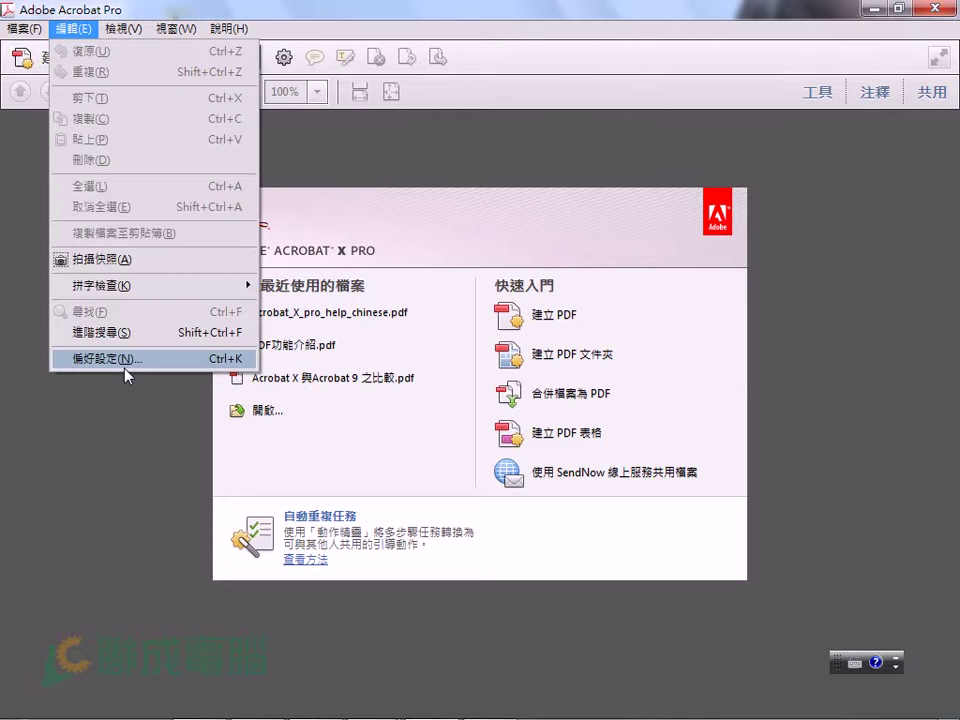
pyautogui.click(600, 58)
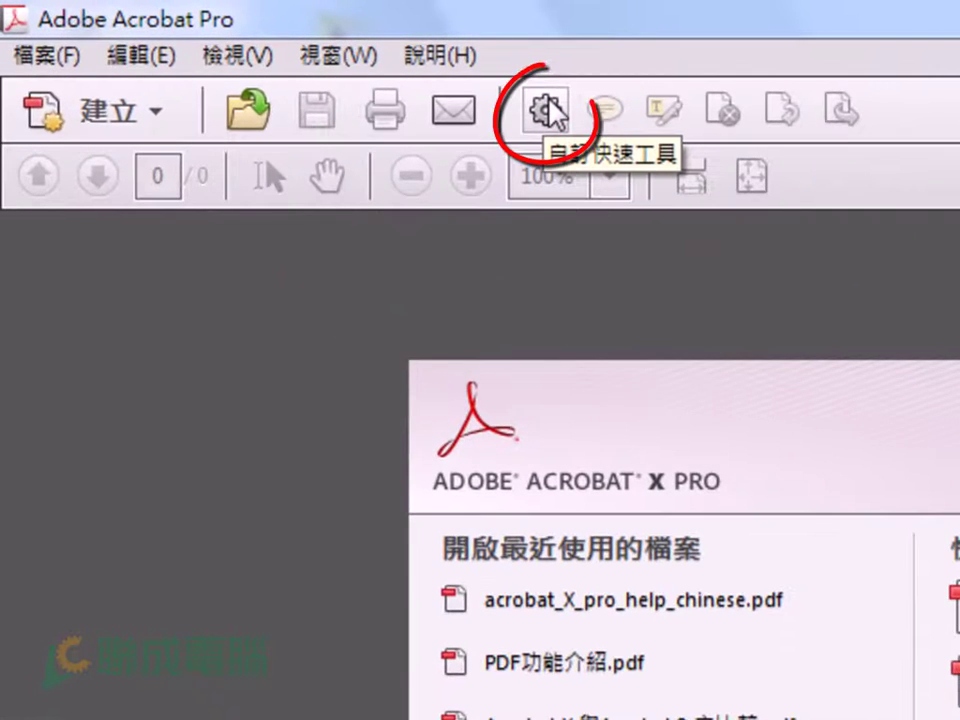
# Open 自訂快速工具, expand the 頁面 group and select 水印 (下拉清單).
pyautogui.click(550, 112)
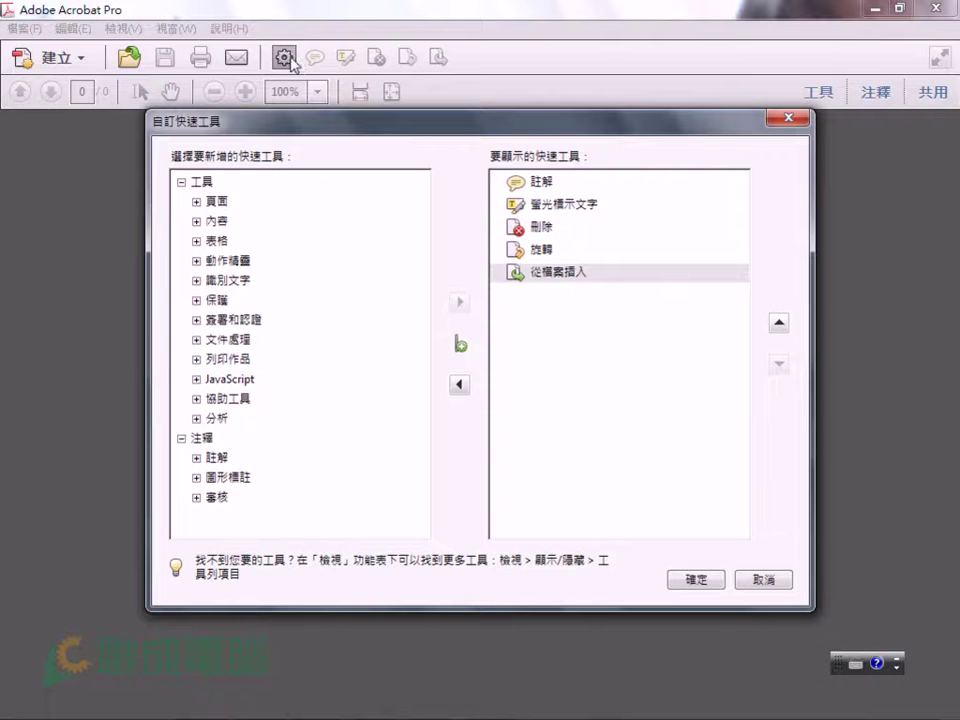
pyautogui.click(197, 203)
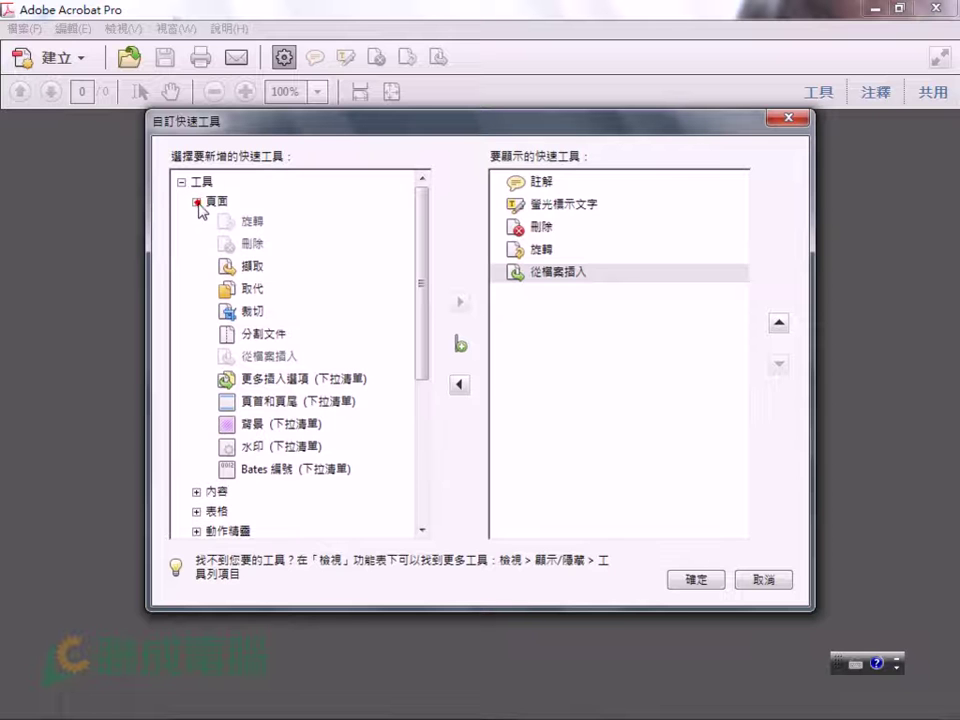
pyautogui.click(197, 202)
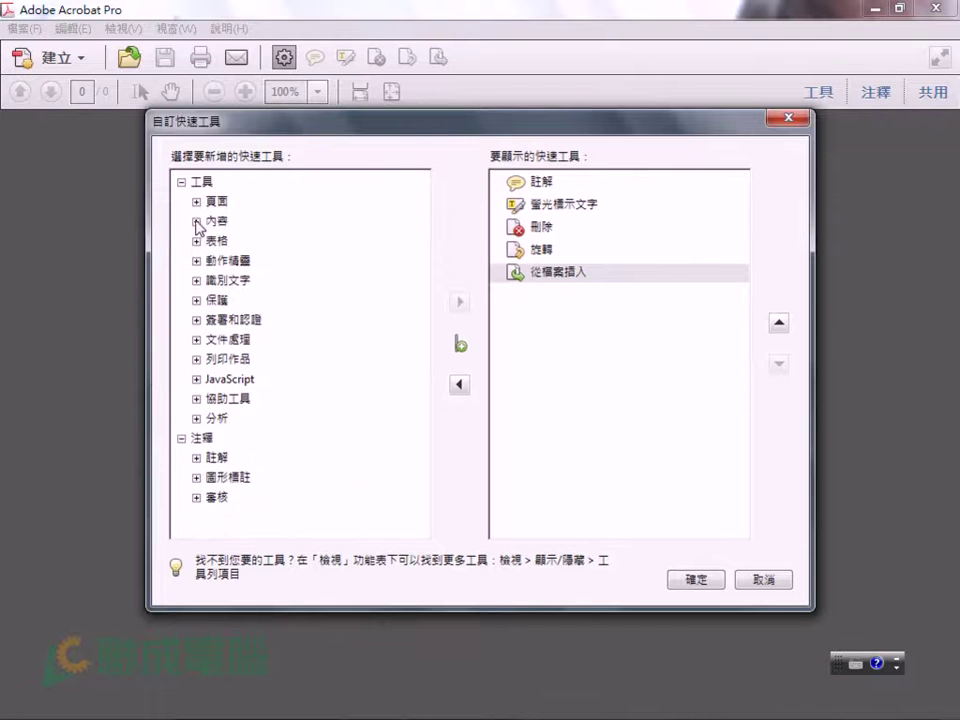
pyautogui.click(197, 221)
pyautogui.click(197, 221)
pyautogui.click(197, 201)
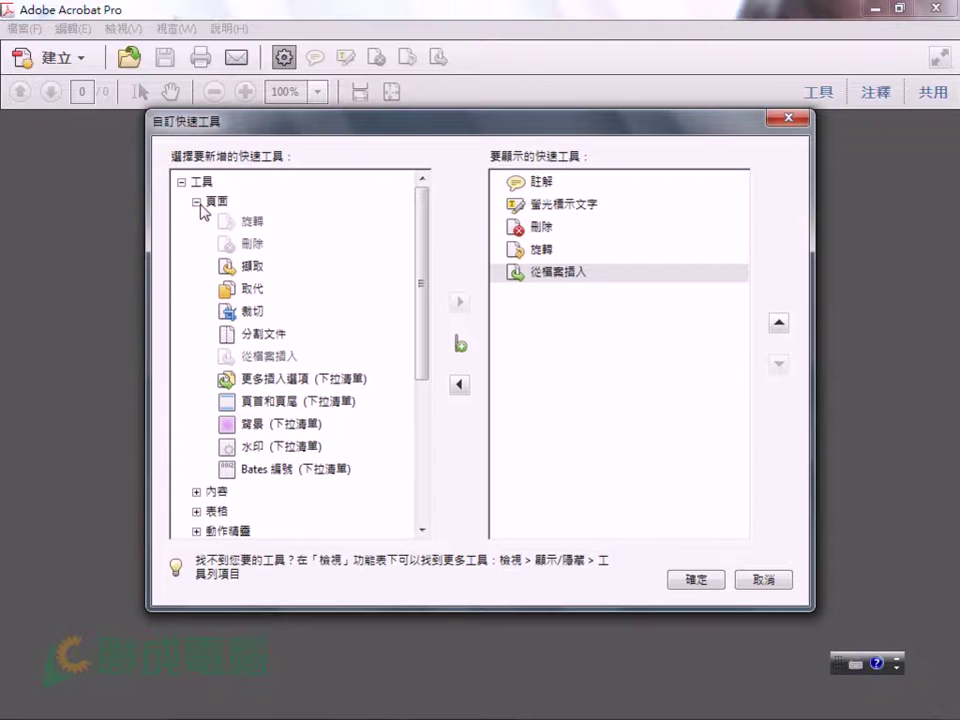
pyautogui.click(264, 448)
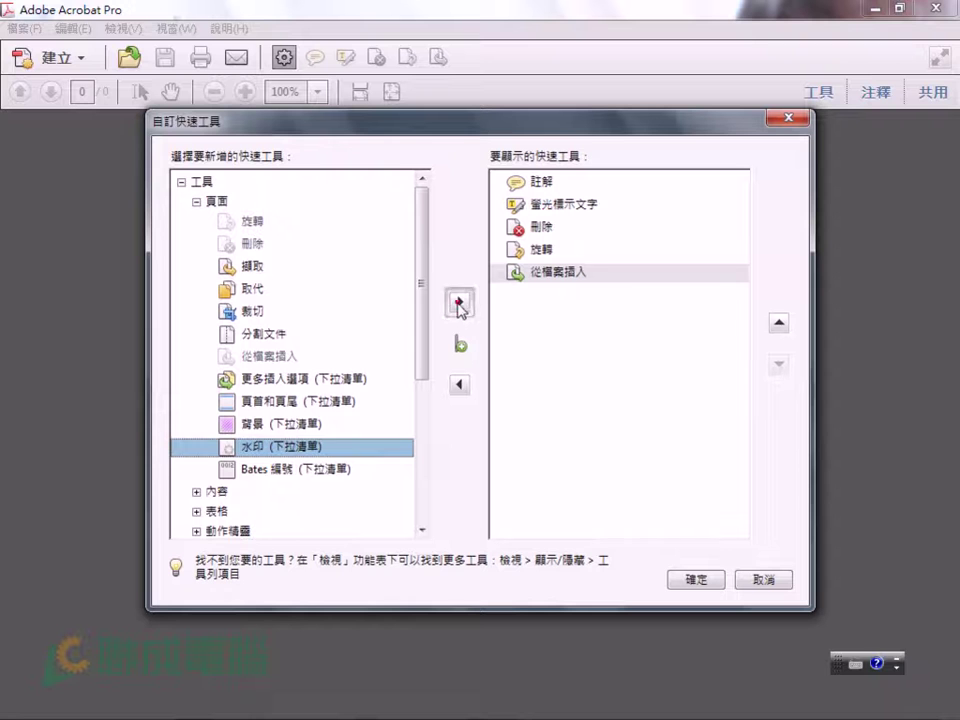
# Add 水印 (下拉清單), 建立新動作 and 加密 (下拉清單) to the quick tools.
pyautogui.click(460, 303)
pyautogui.click(197, 201)
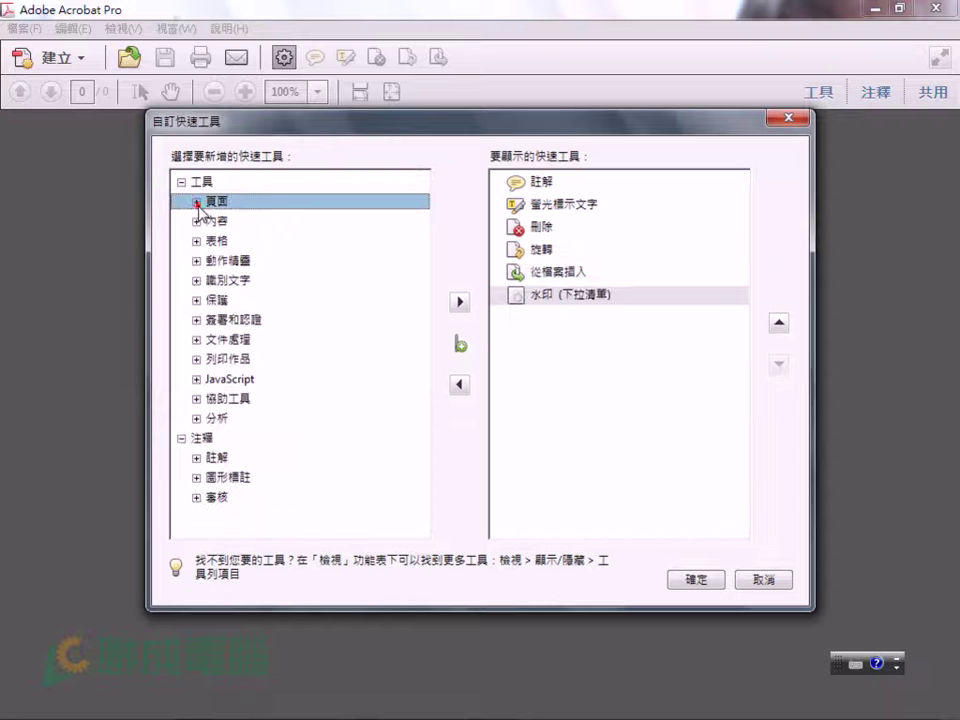
pyautogui.click(197, 261)
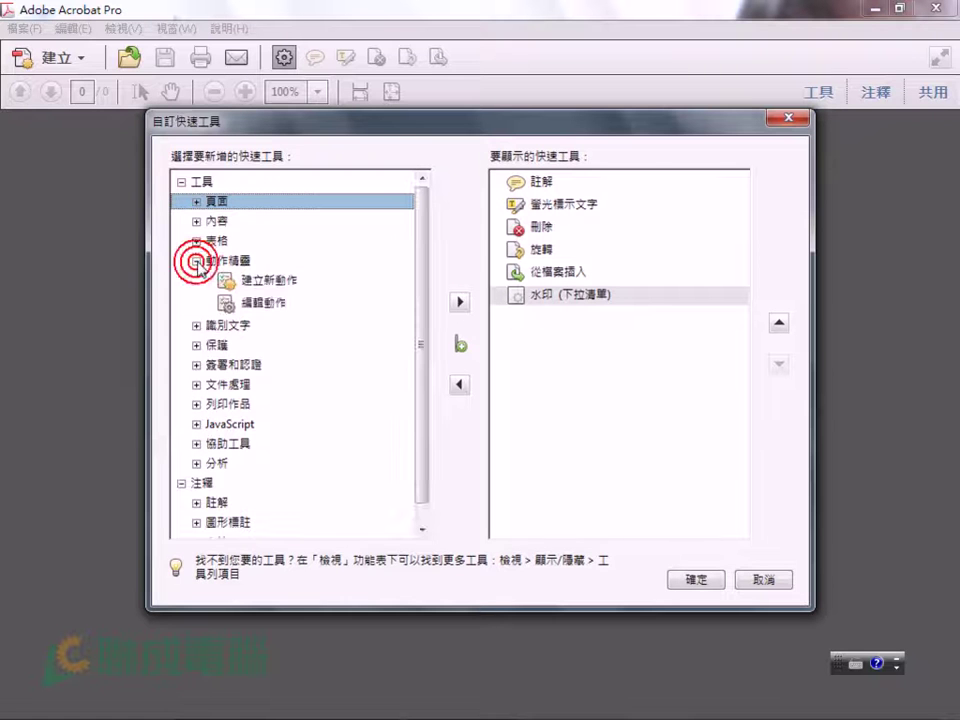
pyautogui.click(252, 280)
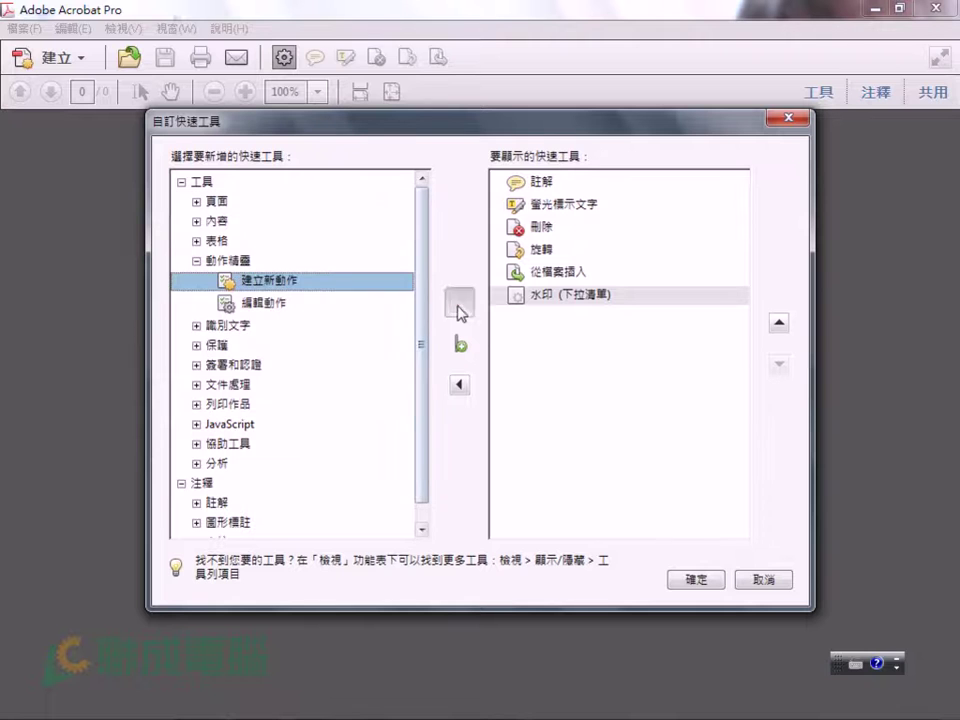
pyautogui.click(460, 302)
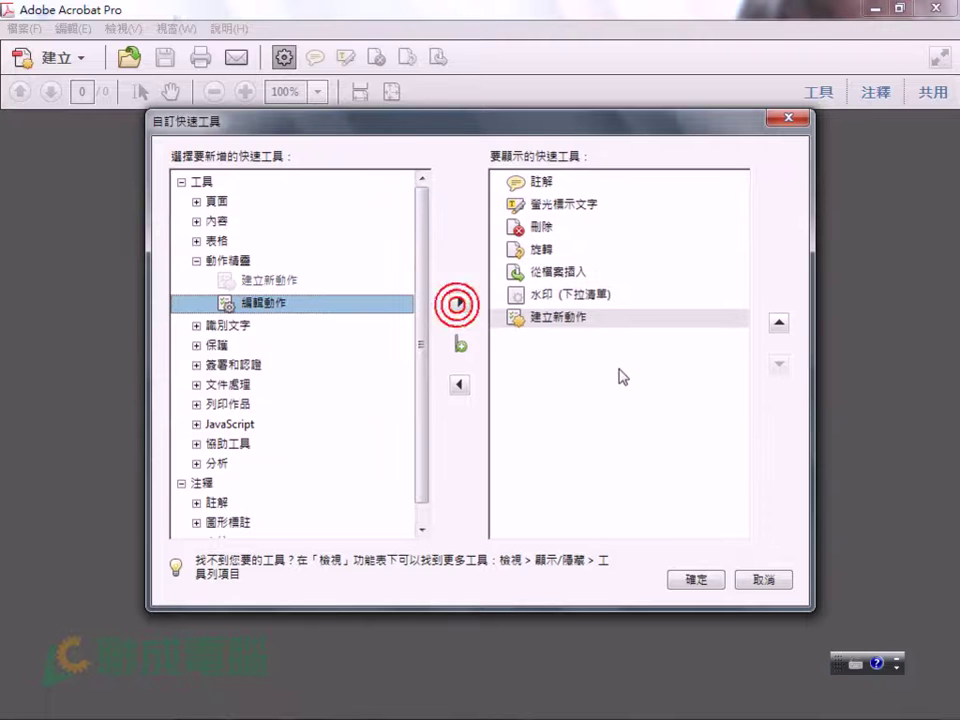
pyautogui.click(197, 345)
pyautogui.click(257, 375)
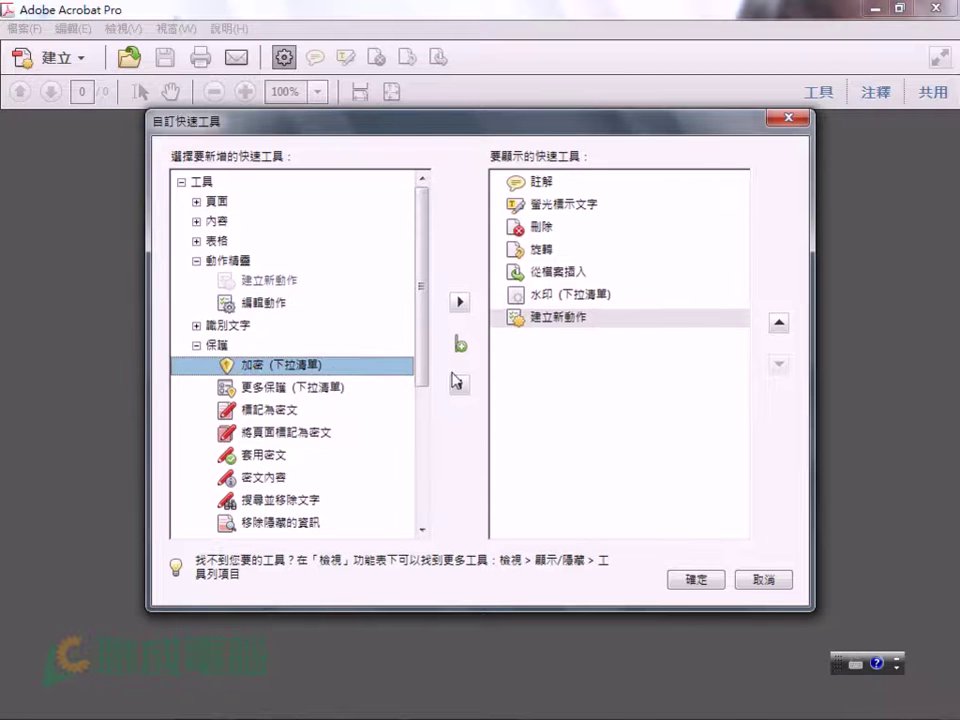
pyautogui.click(460, 302)
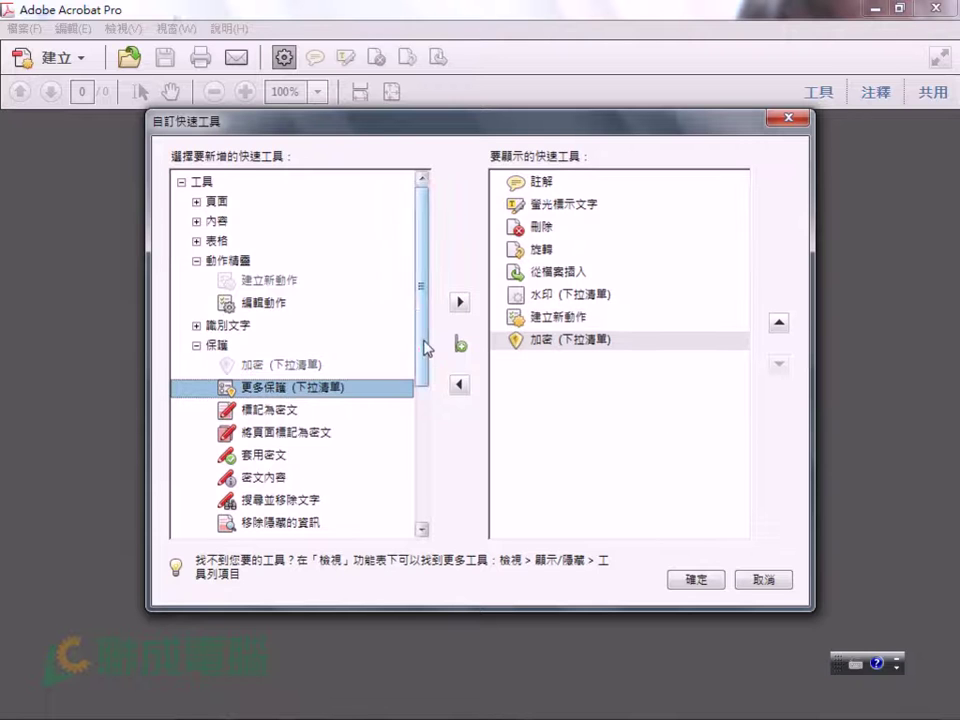
# Move 加密 (下拉清單) to the bottom of the quick tools list.
pyautogui.scroll(-3, 423, 348)
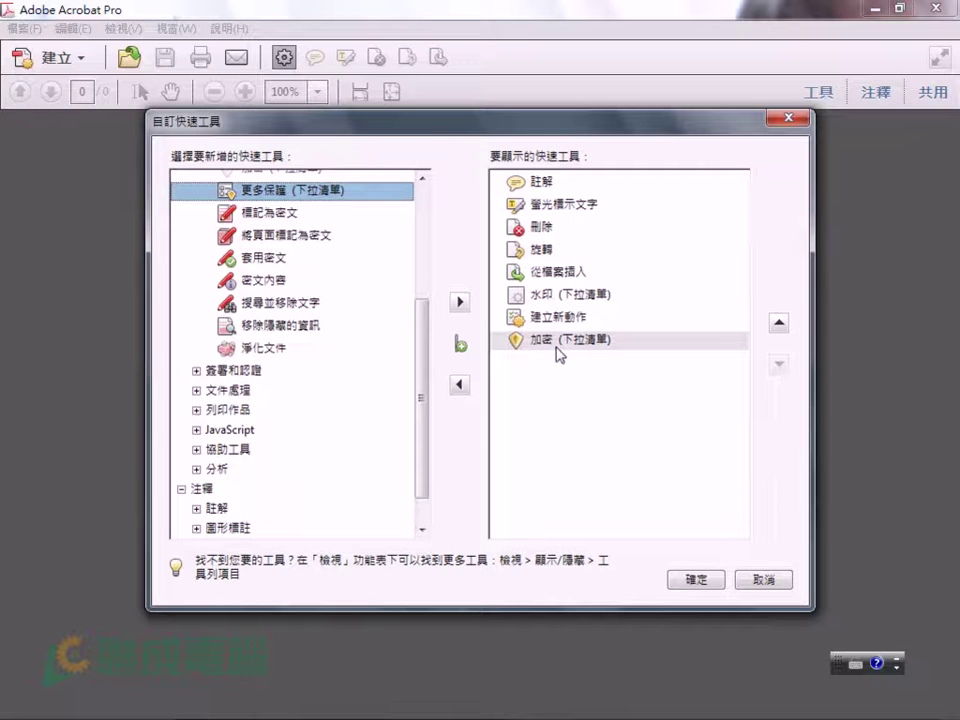
pyautogui.click(777, 322)
pyautogui.click(777, 322)
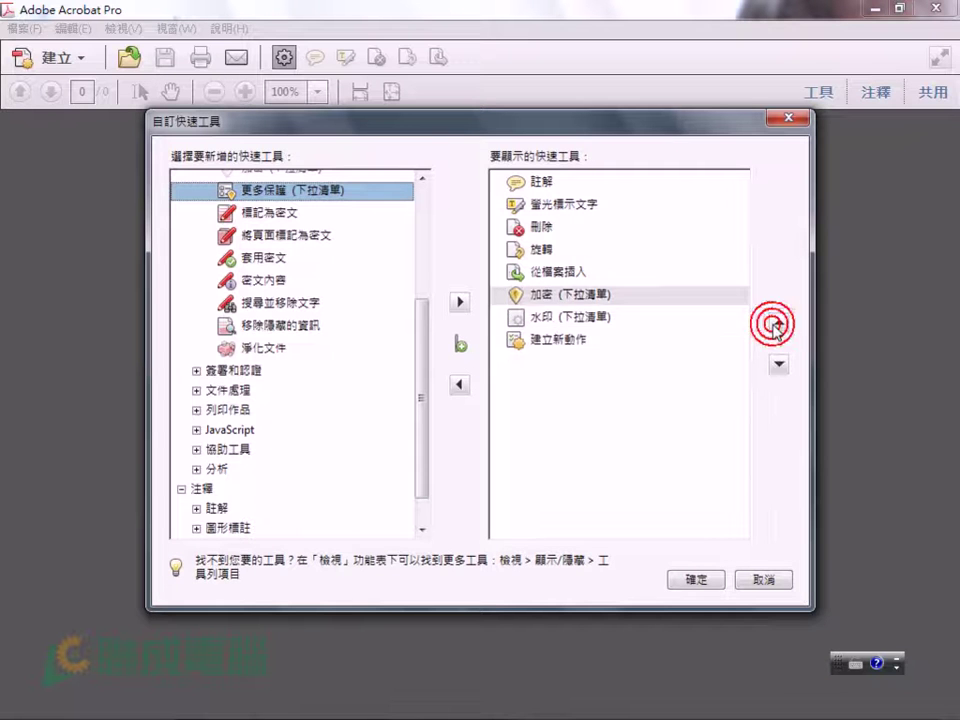
pyautogui.click(778, 366)
pyautogui.click(778, 366)
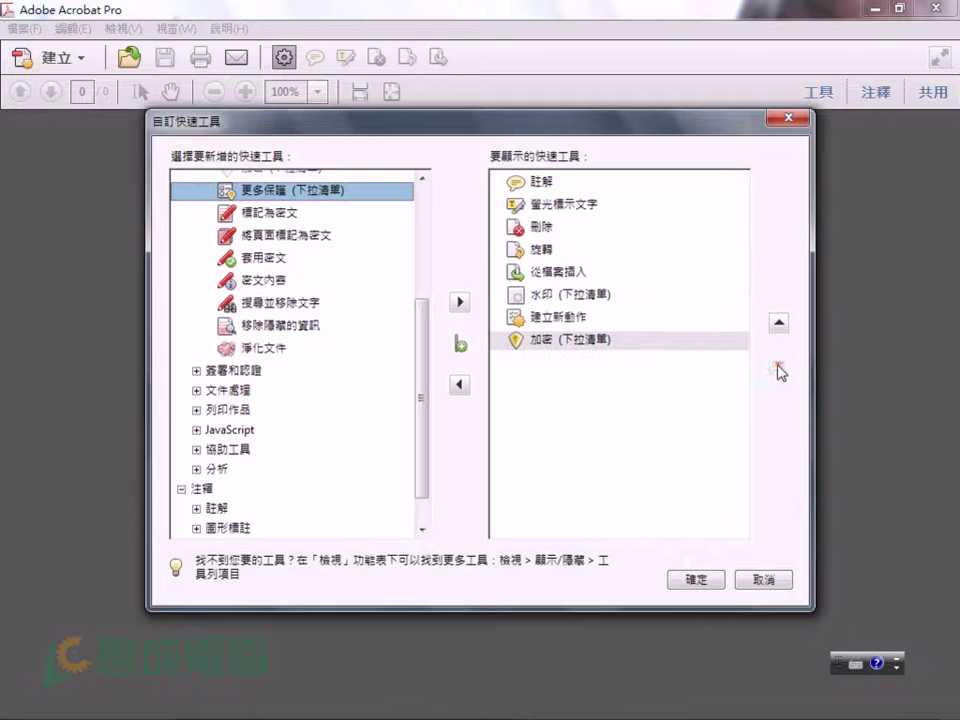
pyautogui.moveTo(418, 388); pyautogui.dragTo(421, 324)
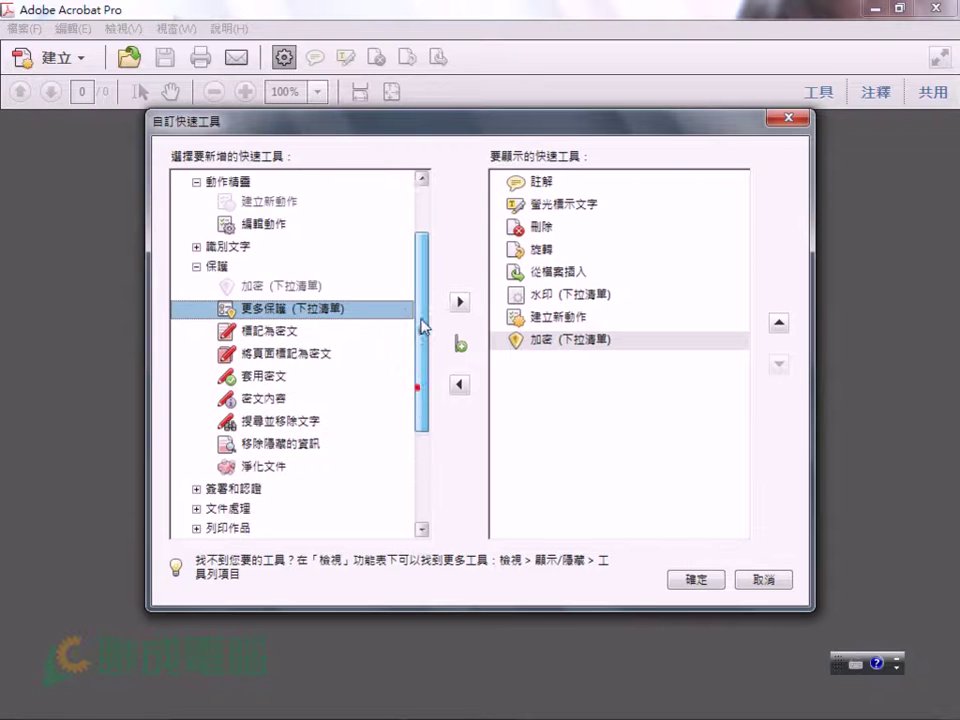
# Collapse the expanded tool groups in the tree and apply the changes with 確定.
pyautogui.click(197, 272)
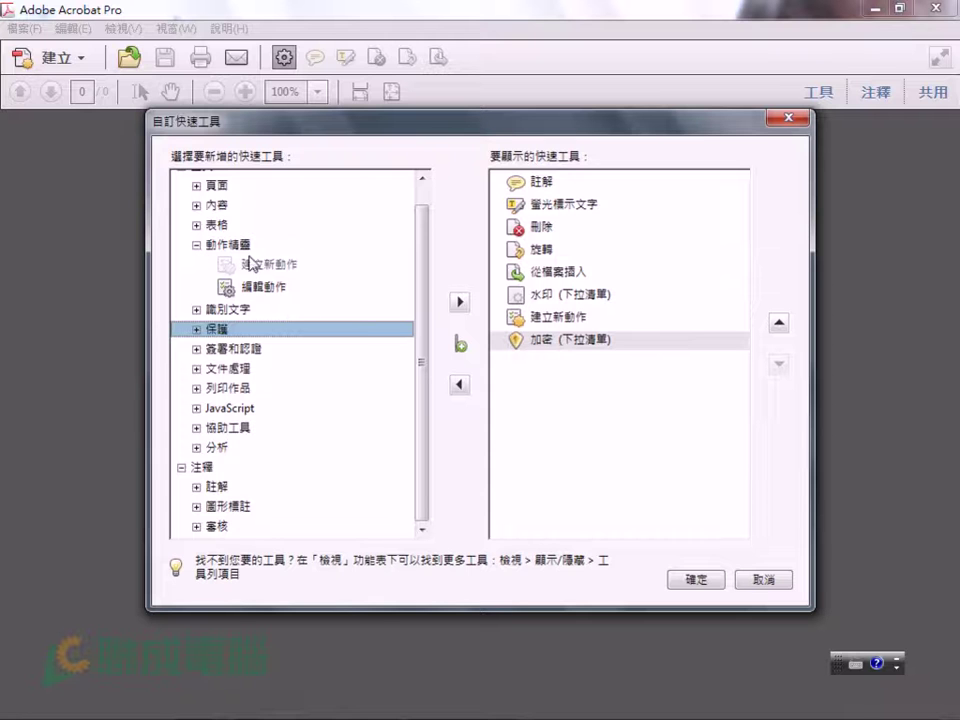
pyautogui.click(196, 309)
pyautogui.click(196, 309)
pyautogui.click(196, 244)
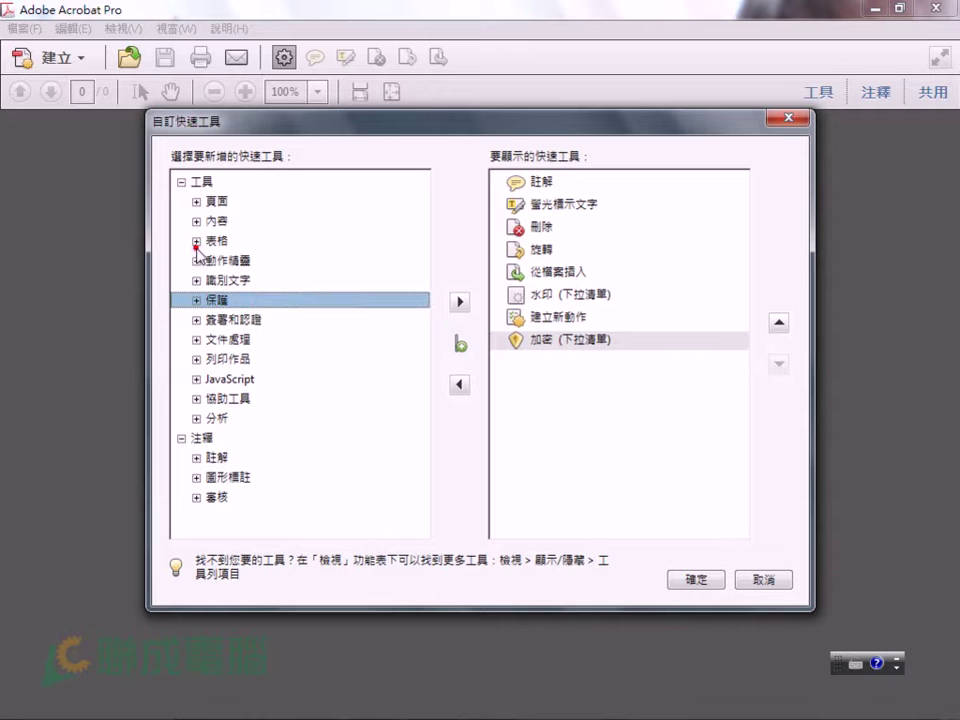
pyautogui.click(181, 182)
pyautogui.click(181, 201)
pyautogui.click(181, 201)
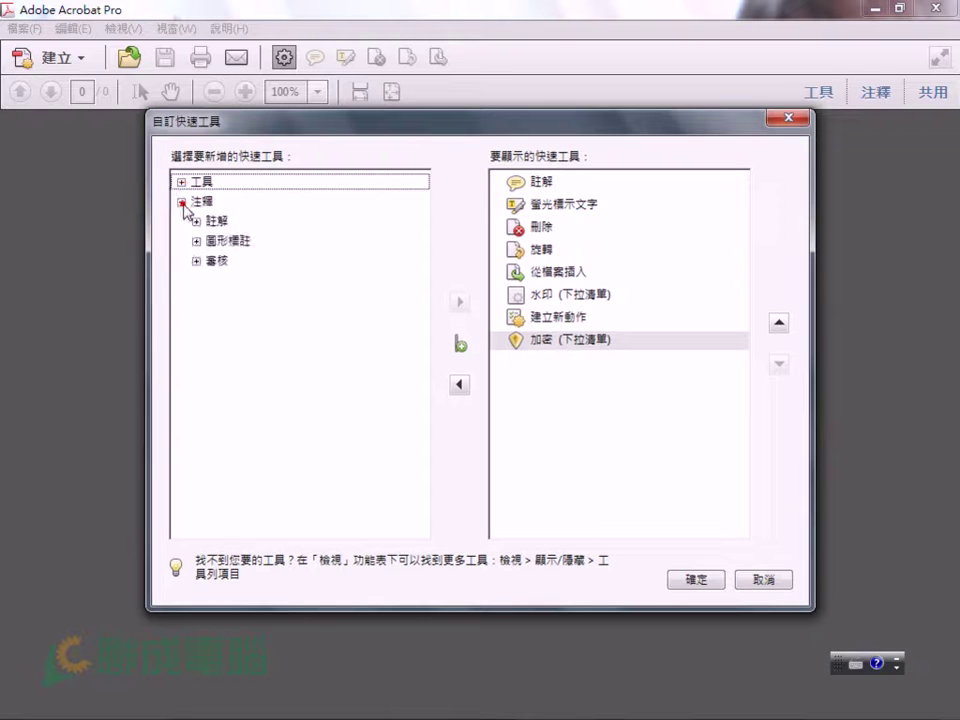
pyautogui.click(181, 182)
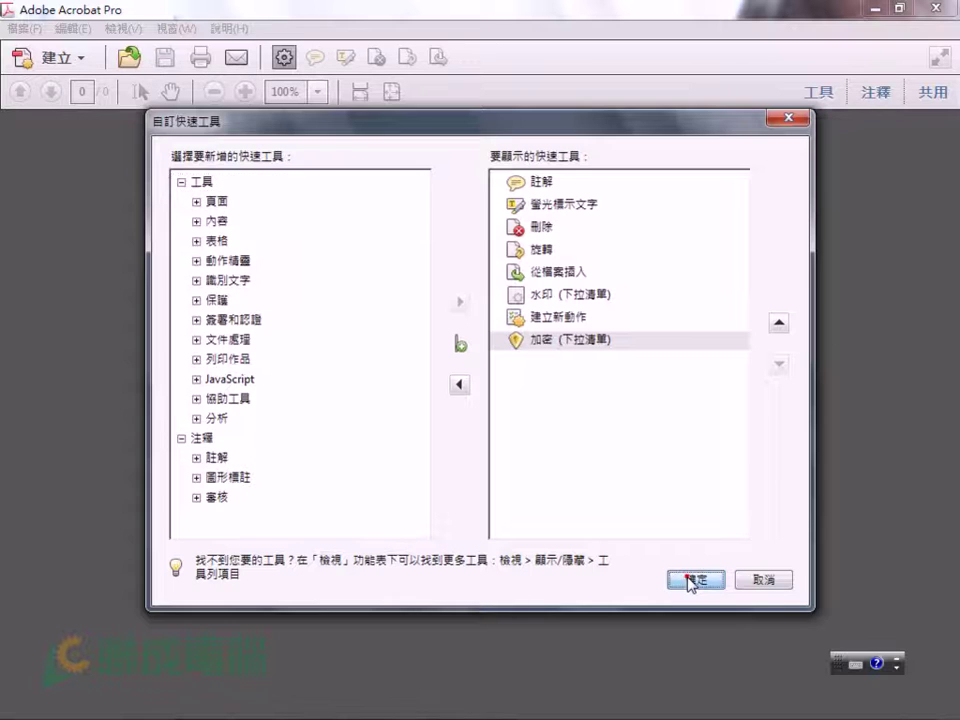
pyautogui.click(689, 581)
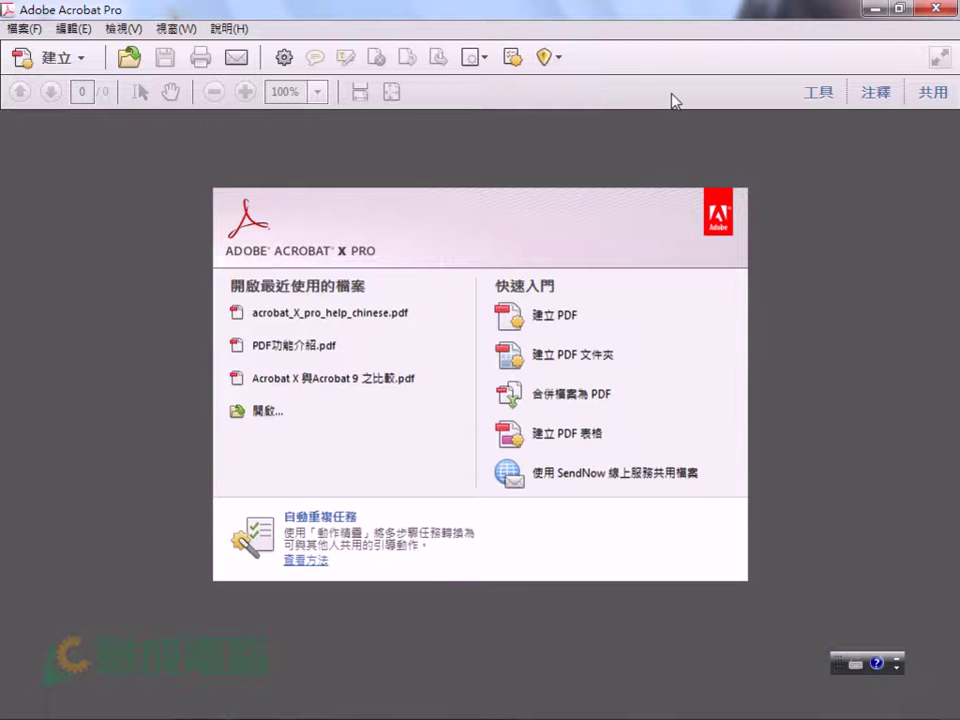
# Show the Tools pane's 內容 panel and open the recent file PDF功能介紹.pdf.
pyautogui.click(816, 98)
pyautogui.click(778, 164)
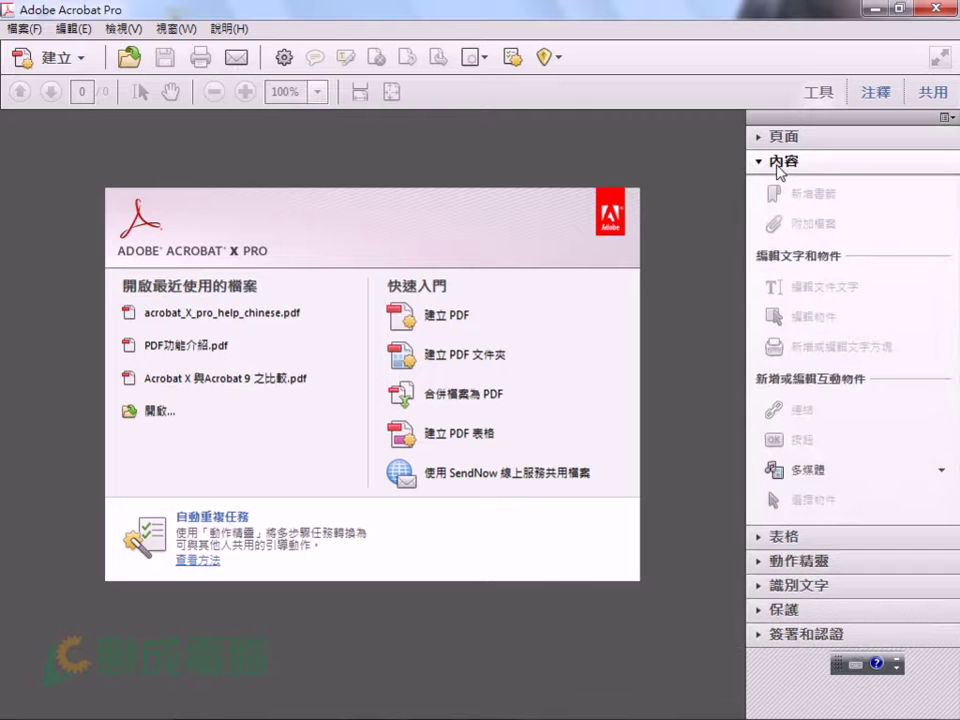
pyautogui.click(189, 345)
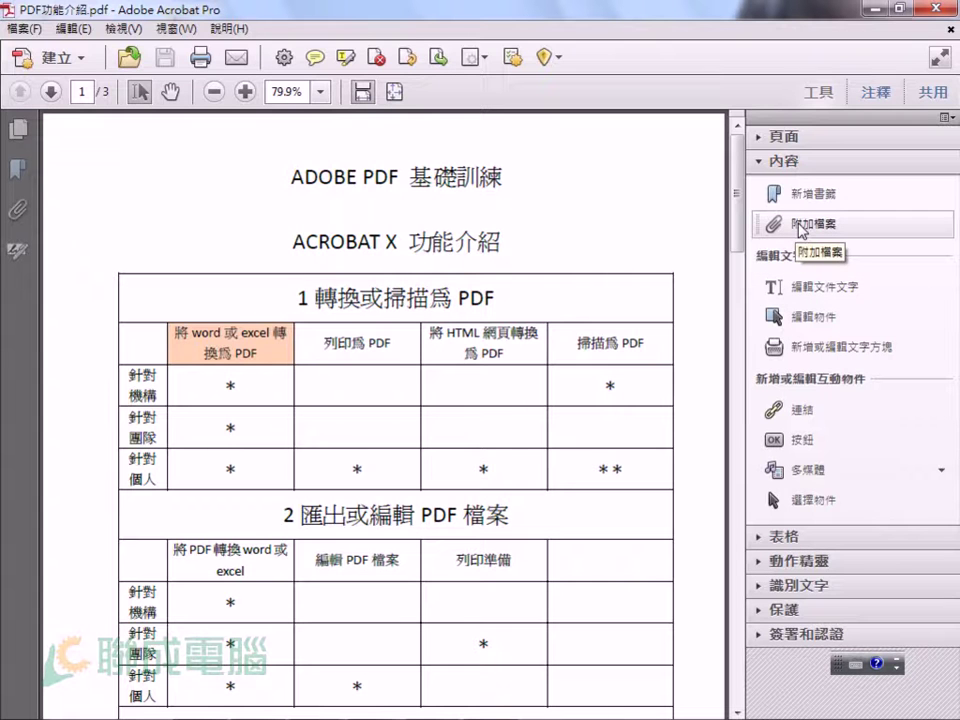
# Add 附加檔案 to the quick tools and remove 建立新動作 from the toolbar.
pyautogui.rightClick(799, 221)
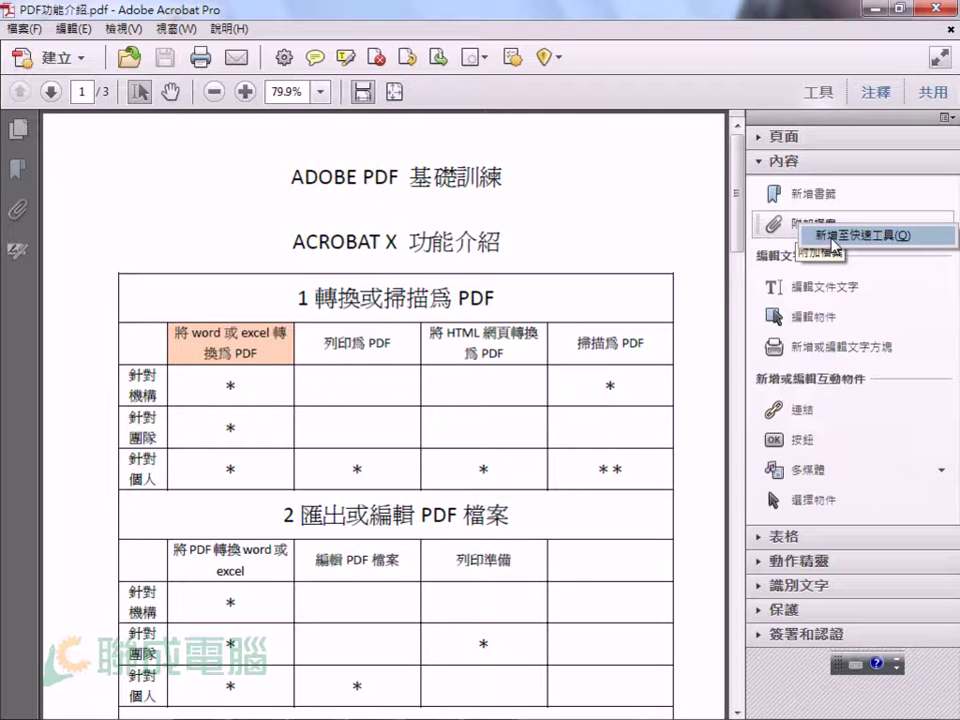
pyautogui.click(832, 236)
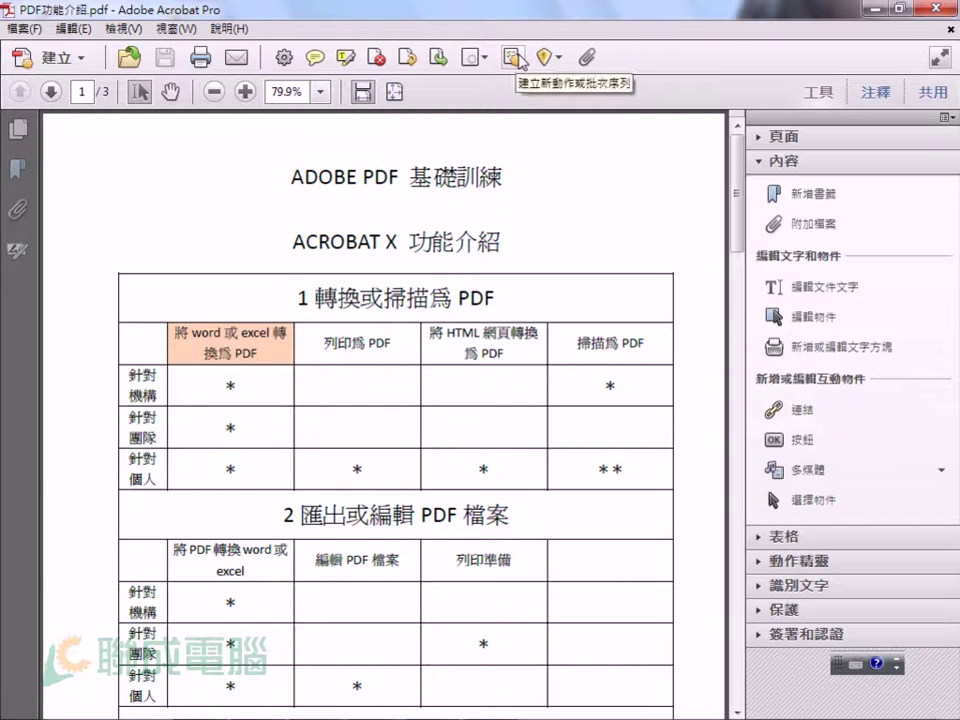
pyautogui.rightClick(517, 59)
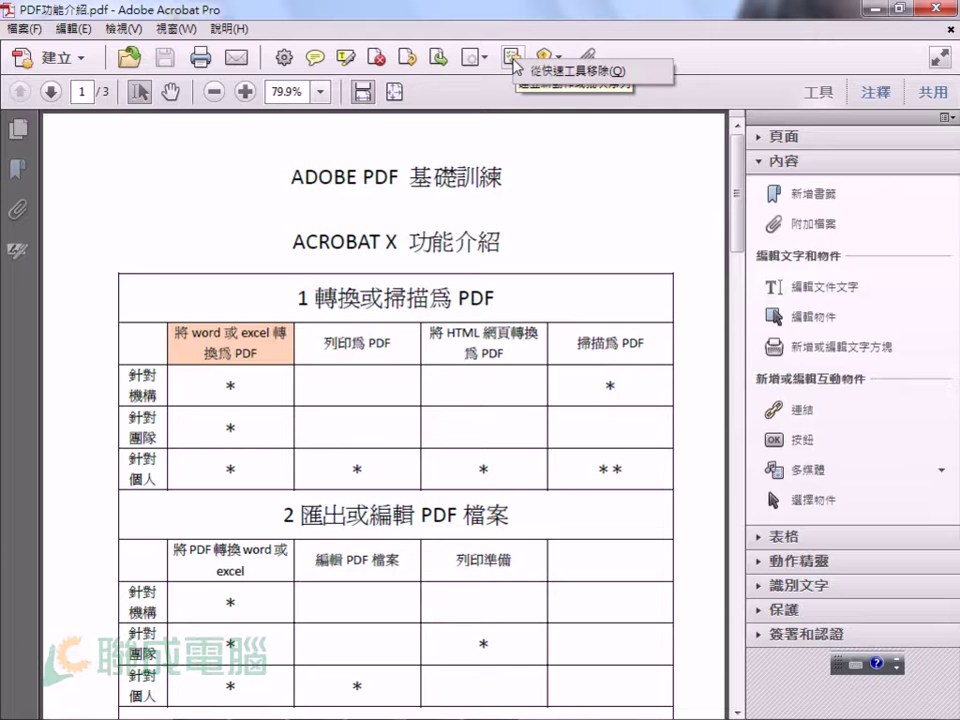
pyautogui.click(537, 74)
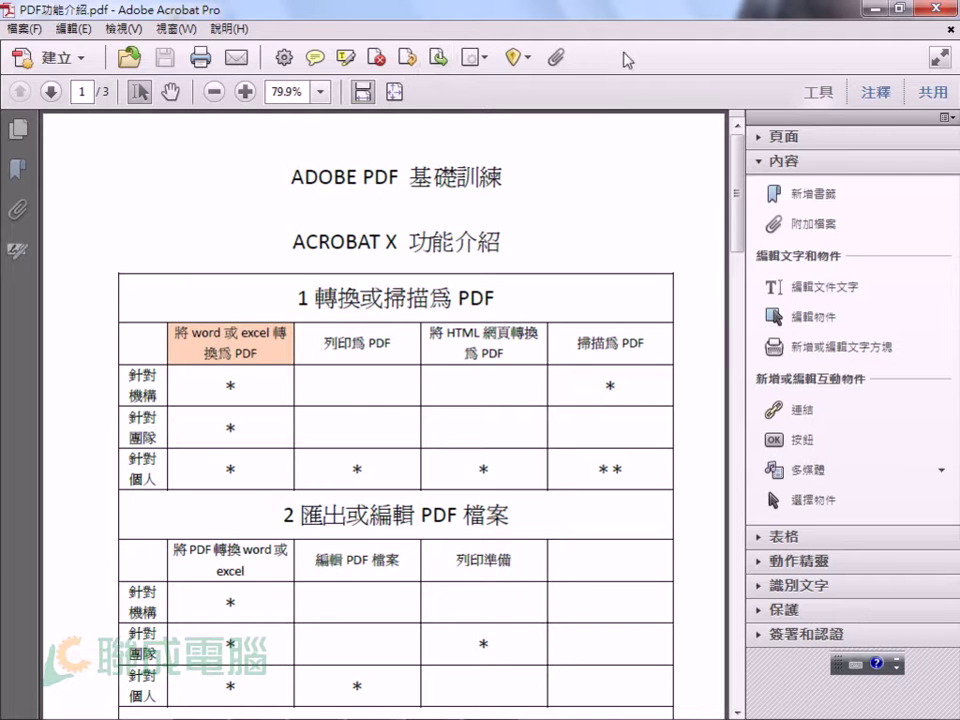
# Add strikethrough to the quick tools from 注釋, remove it again, and close the pane.
pyautogui.click(865, 95)
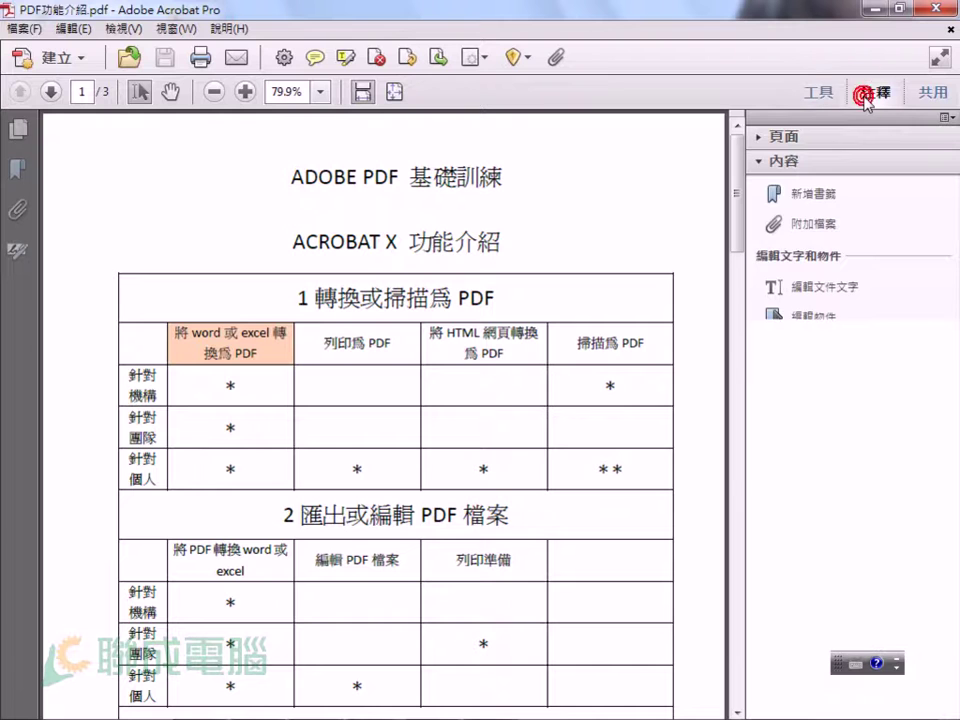
pyautogui.rightClick(843, 222)
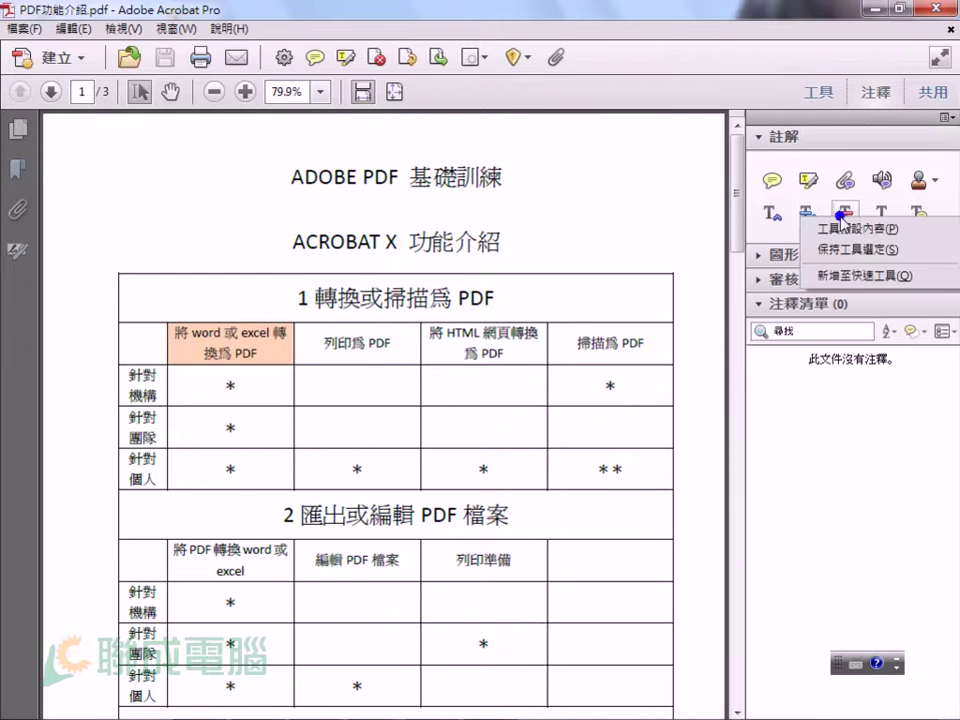
pyautogui.click(855, 275)
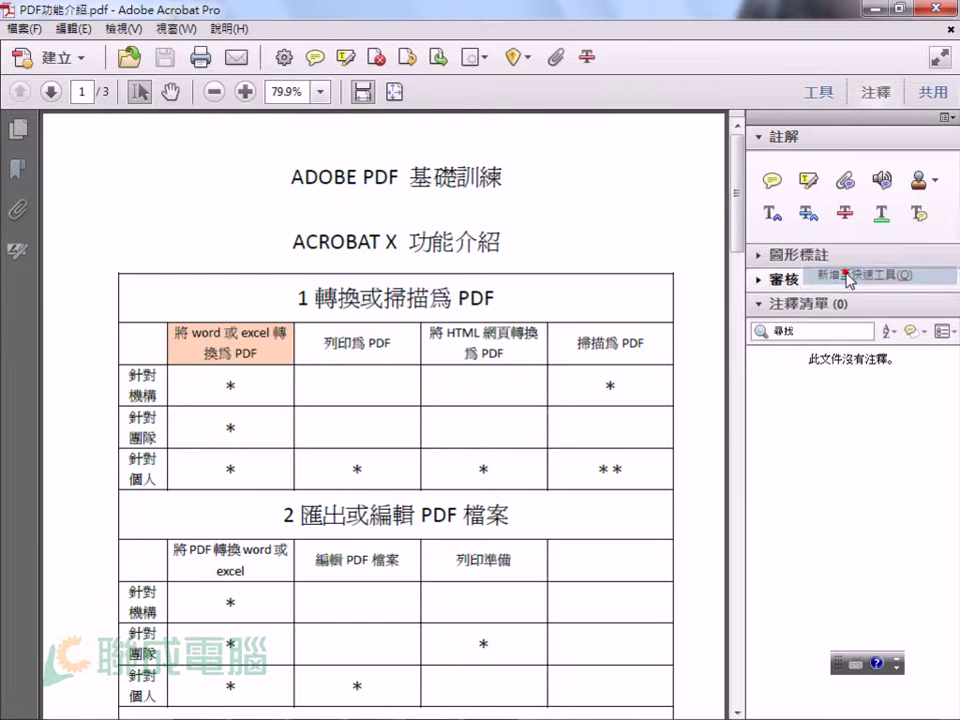
pyautogui.rightClick(587, 58)
pyautogui.click(603, 76)
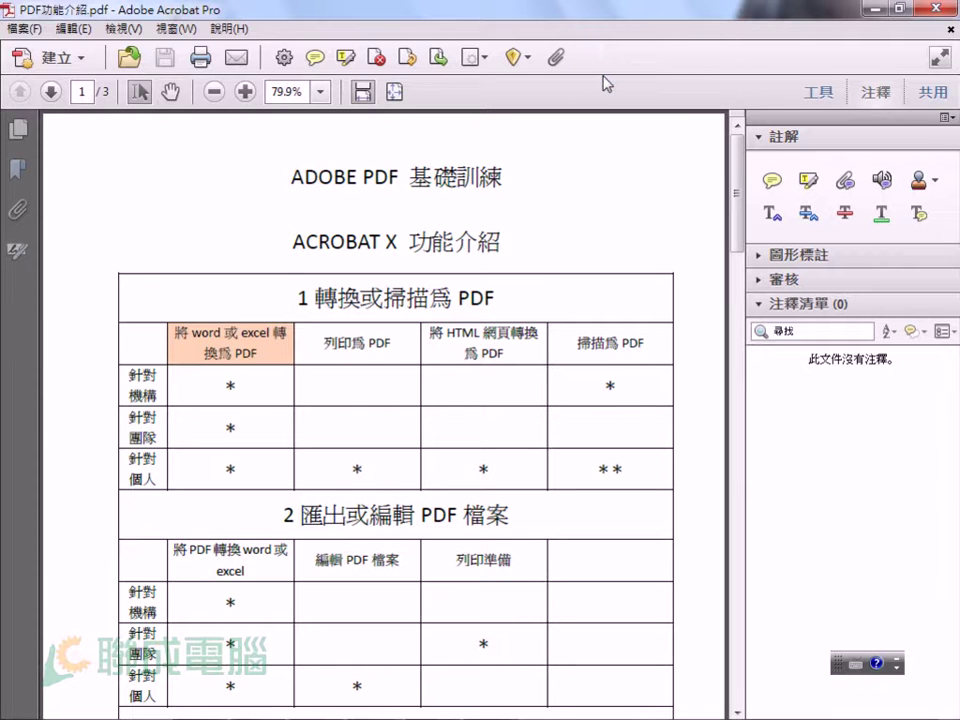
pyautogui.click(891, 96)
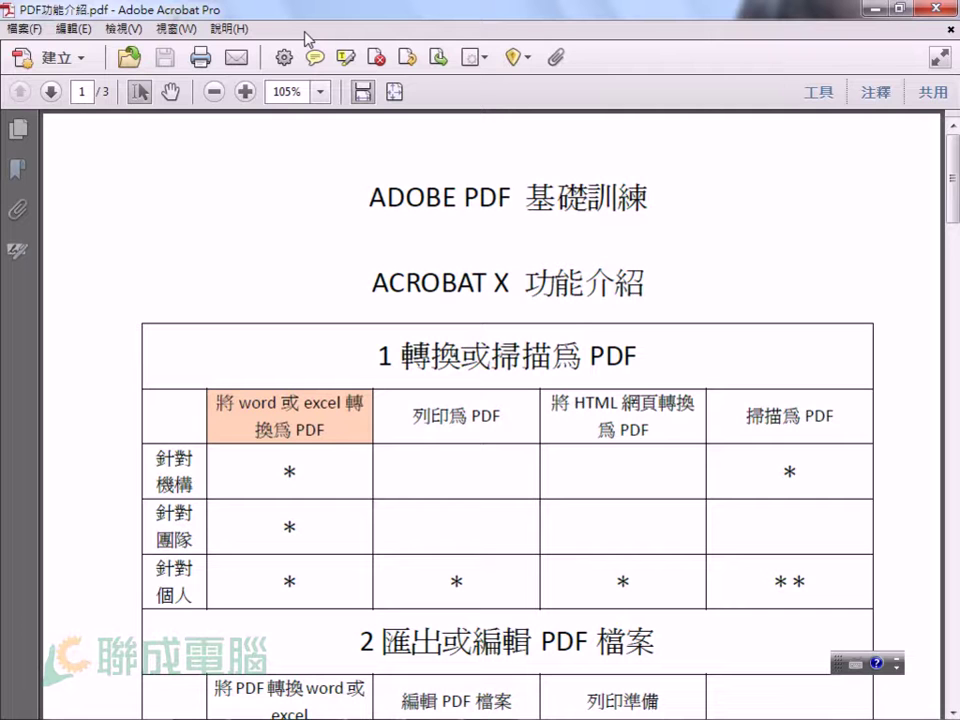
# Uncheck 上一頁 and 下一頁 under the 頁面導覽 toolbar items.
pyautogui.click(136, 30)
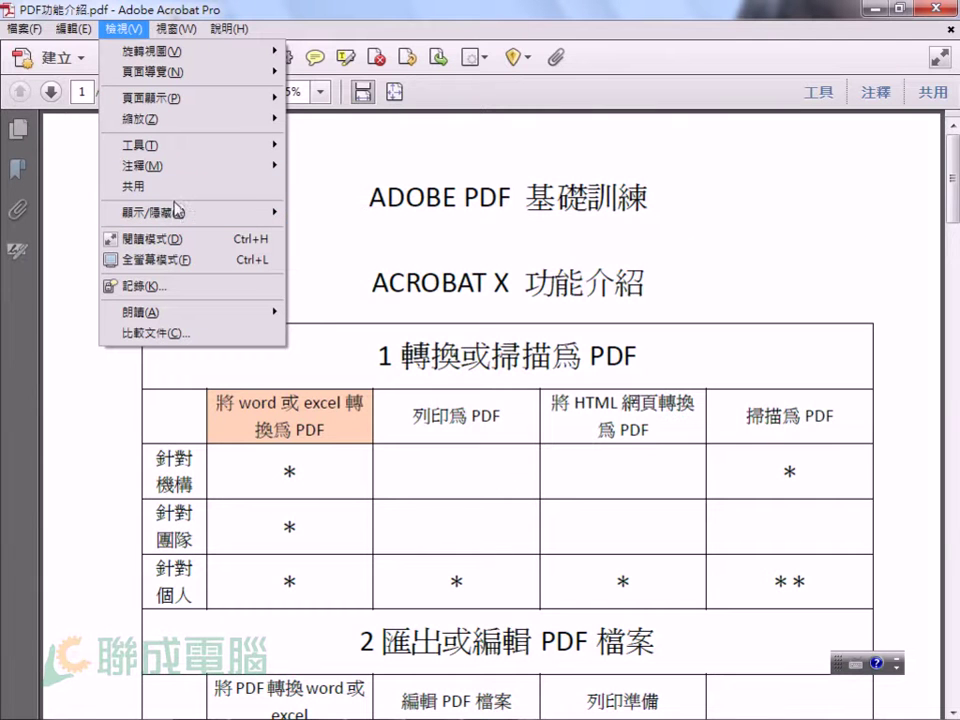
pyautogui.moveTo(190, 213)
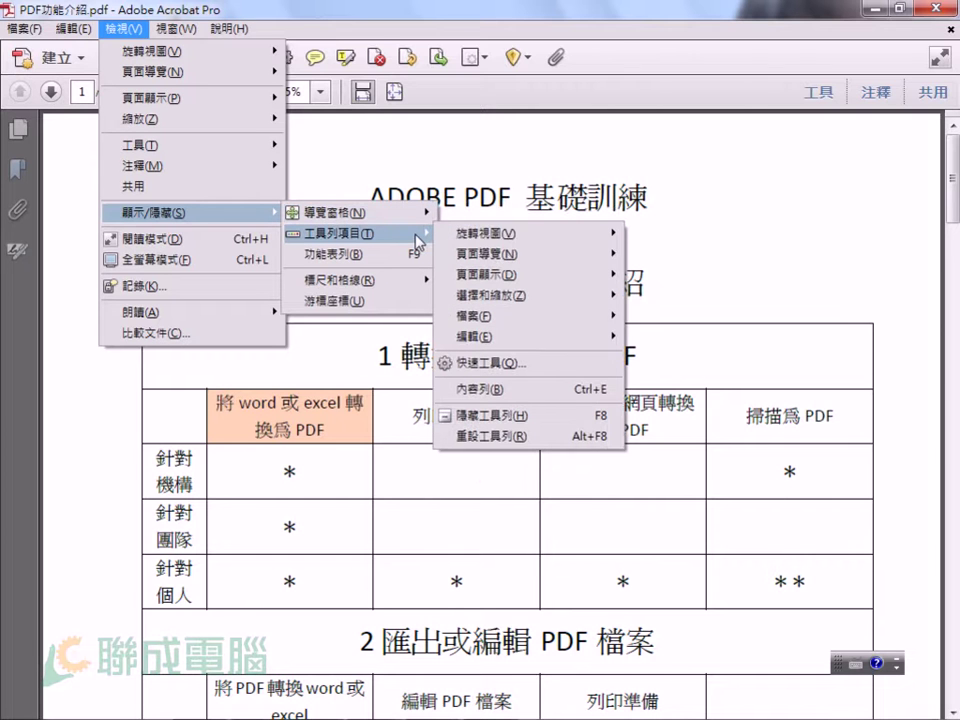
pyautogui.moveTo(340, 233)
pyautogui.moveTo(485, 254)
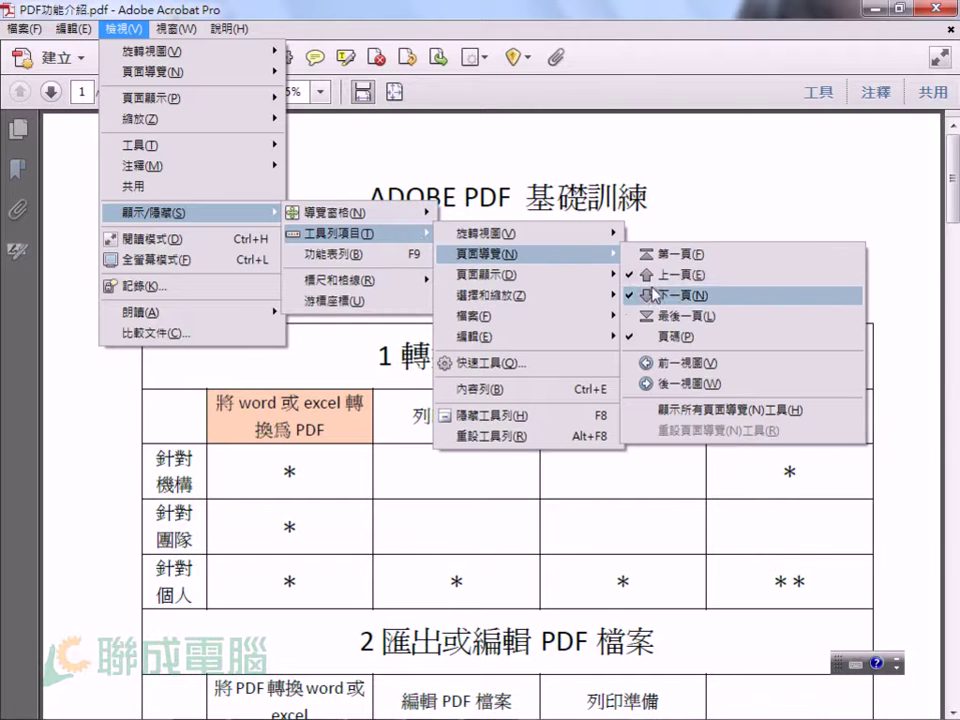
pyautogui.click(649, 281)
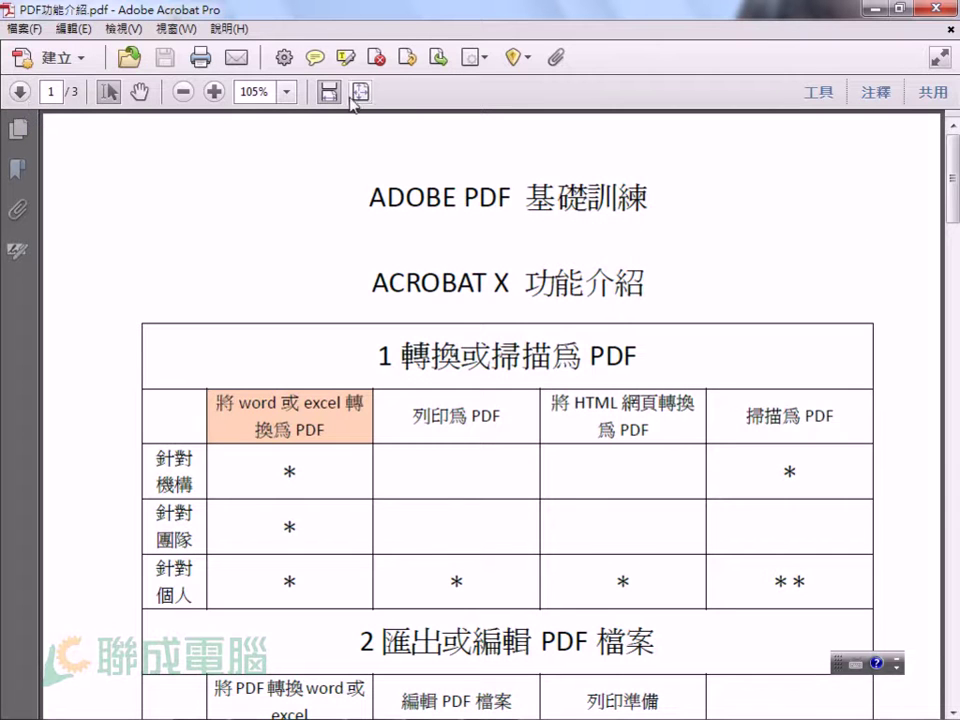
pyautogui.rightClick(409, 104)
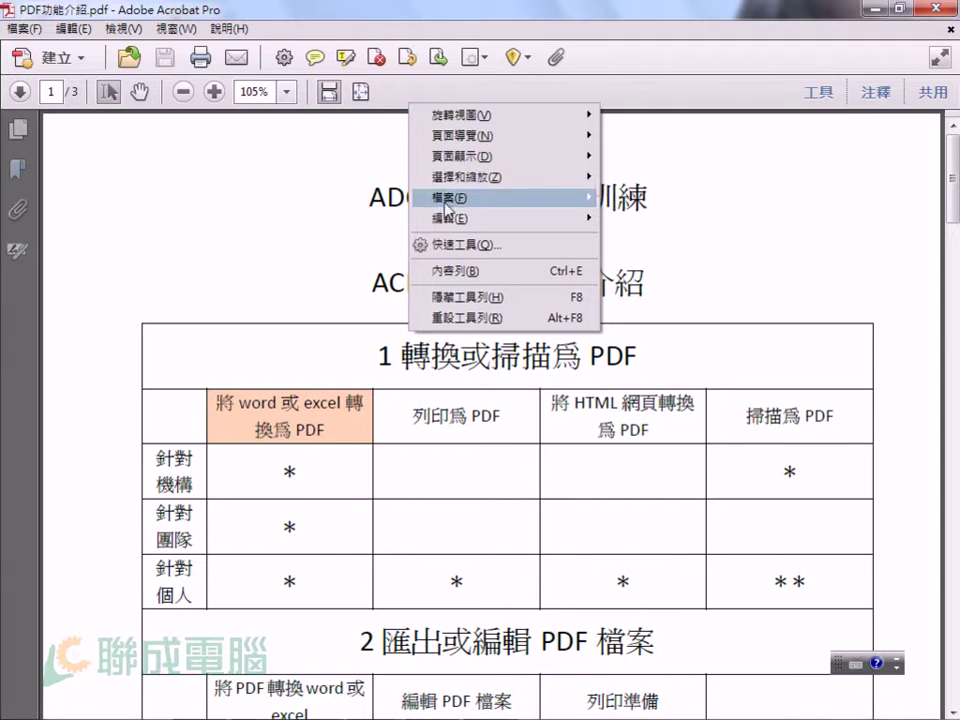
pyautogui.moveTo(470, 135)
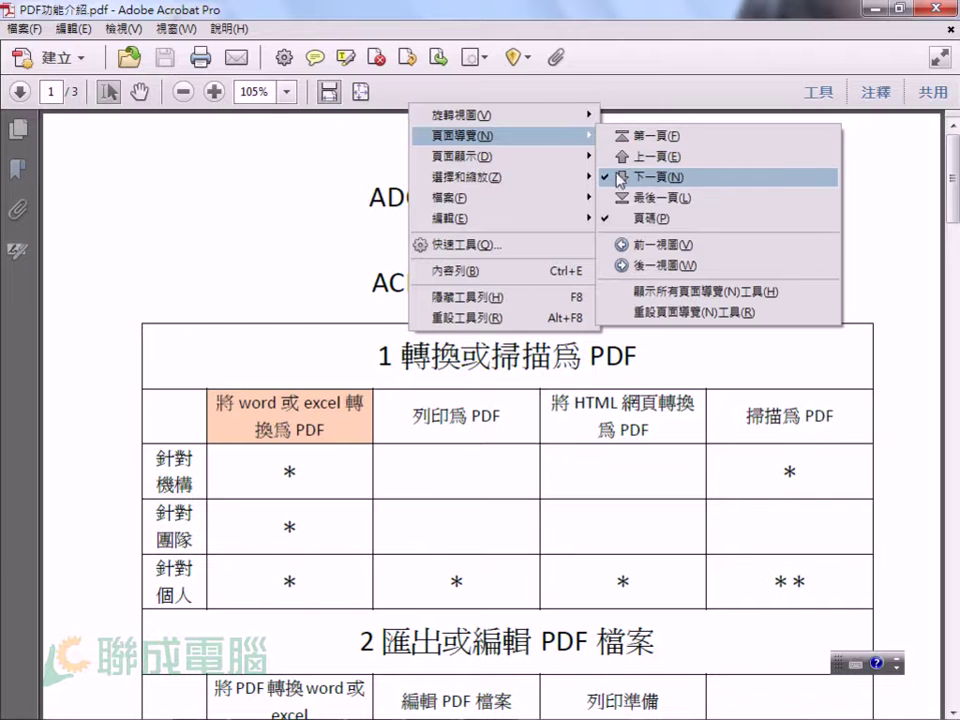
pyautogui.click(621, 176)
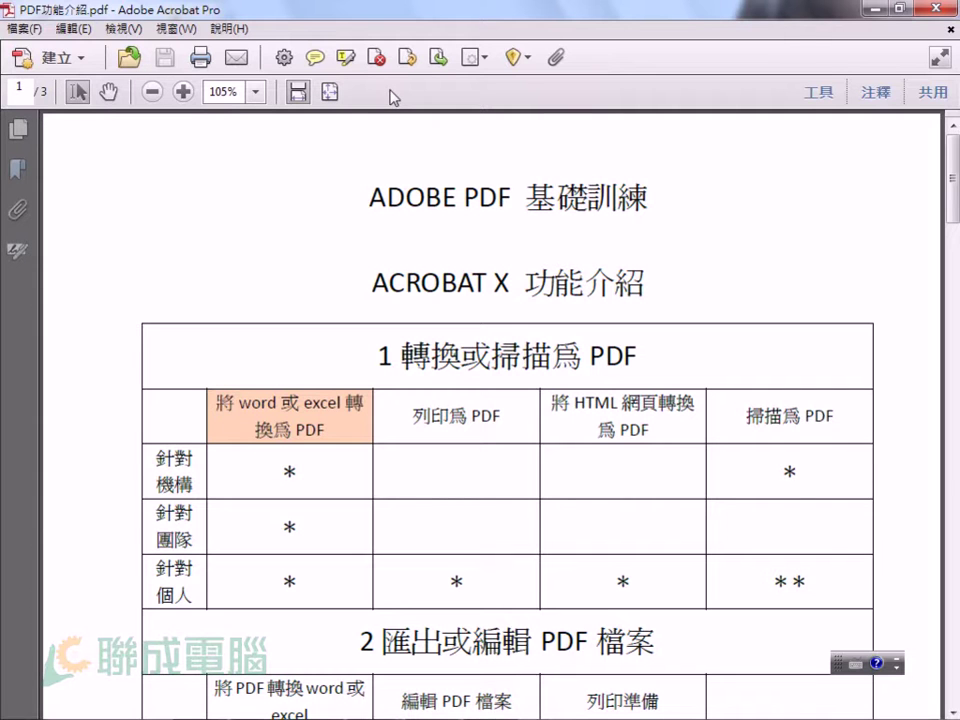
# Open quick tools customization and the Tools pane briefly, changing nothing.
pyautogui.click(289, 62)
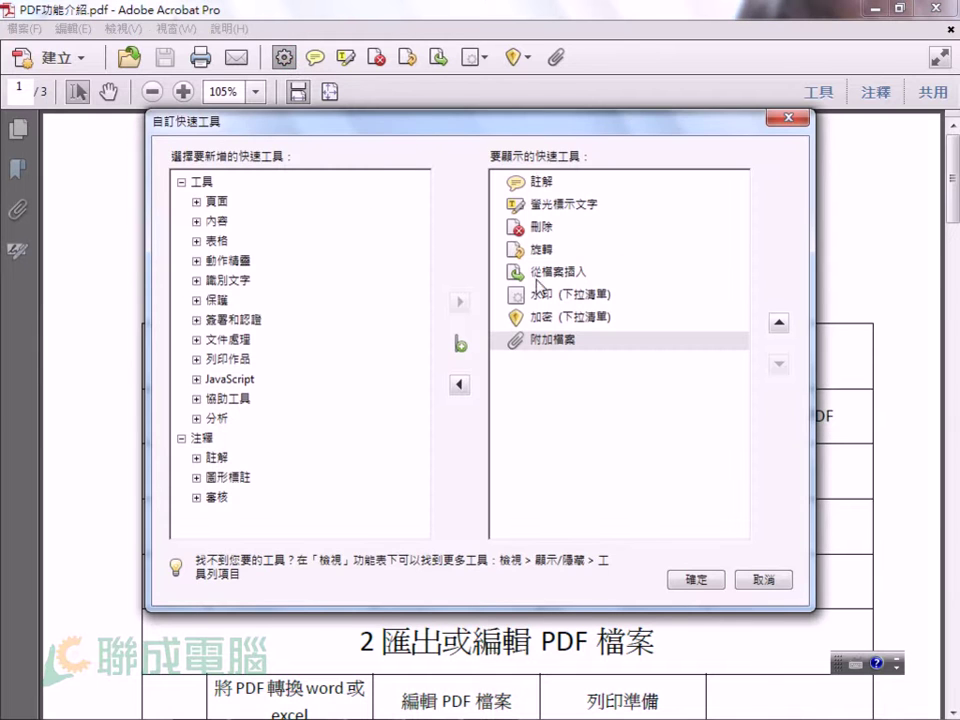
pyautogui.click(789, 118)
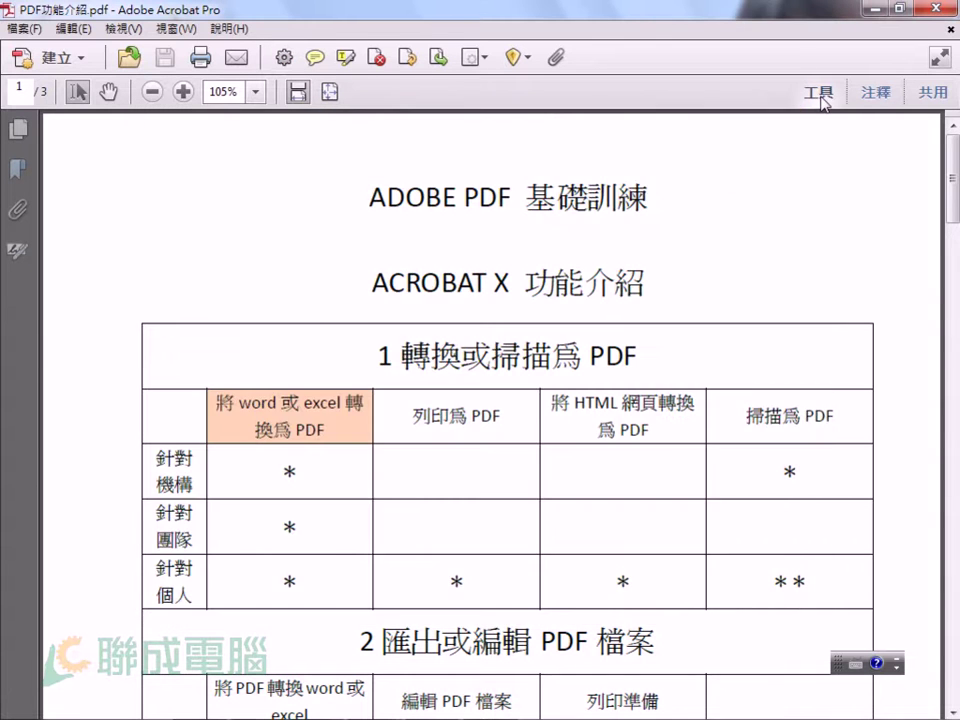
pyautogui.click(820, 94)
pyautogui.rightClick(819, 186)
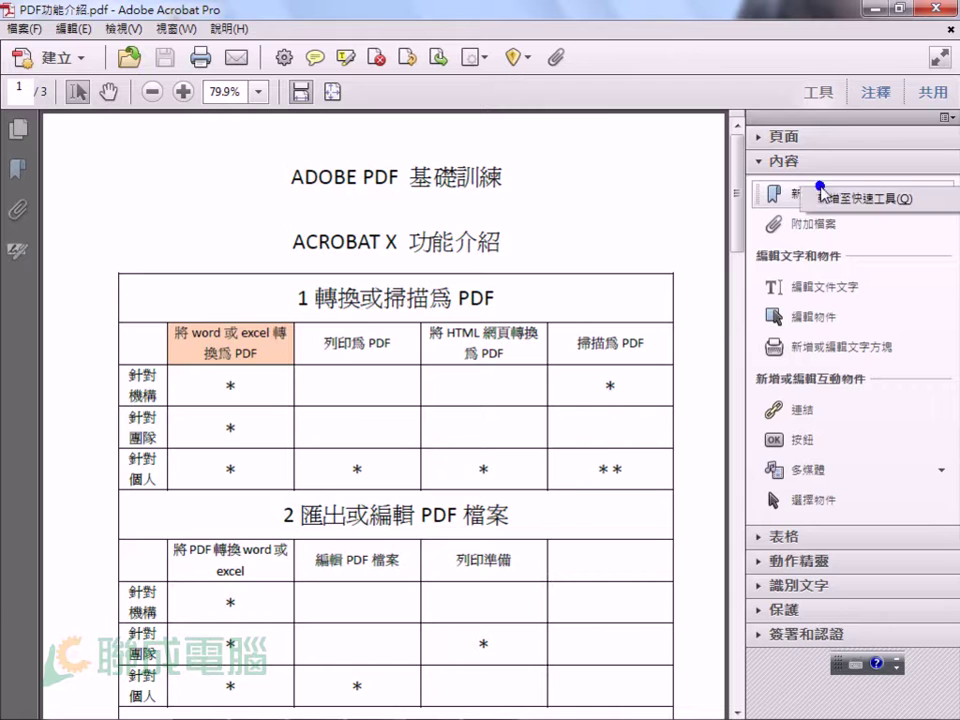
pyautogui.click(586, 194)
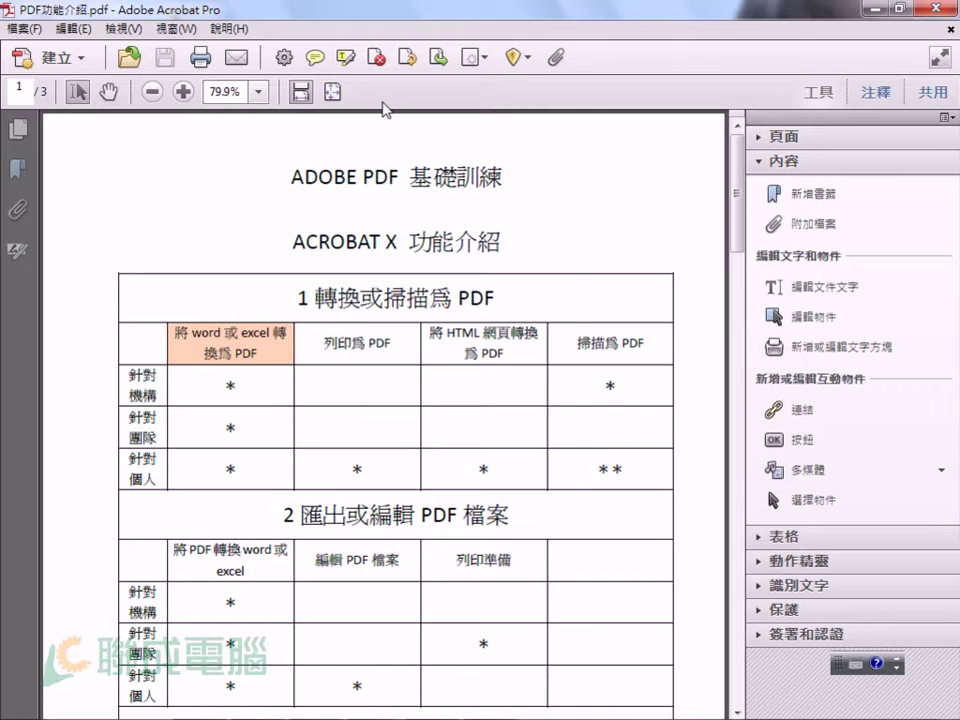
# Re-enable 上一頁 and 下一頁 under 頁面導覽, then close the Tools pane.
pyautogui.rightClick(384, 108)
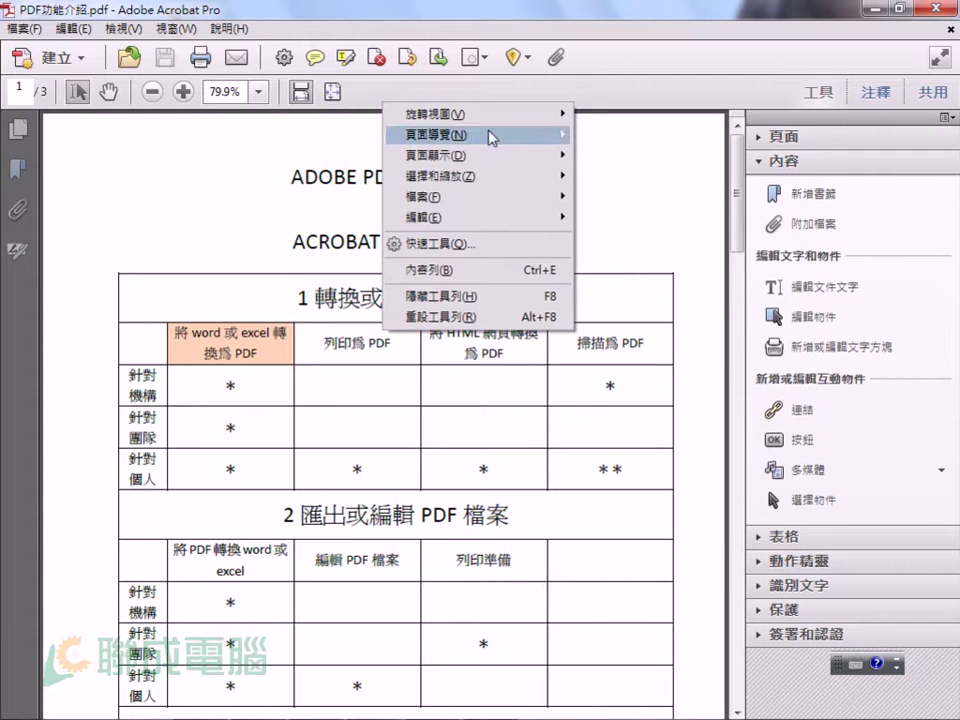
pyautogui.moveTo(430, 134)
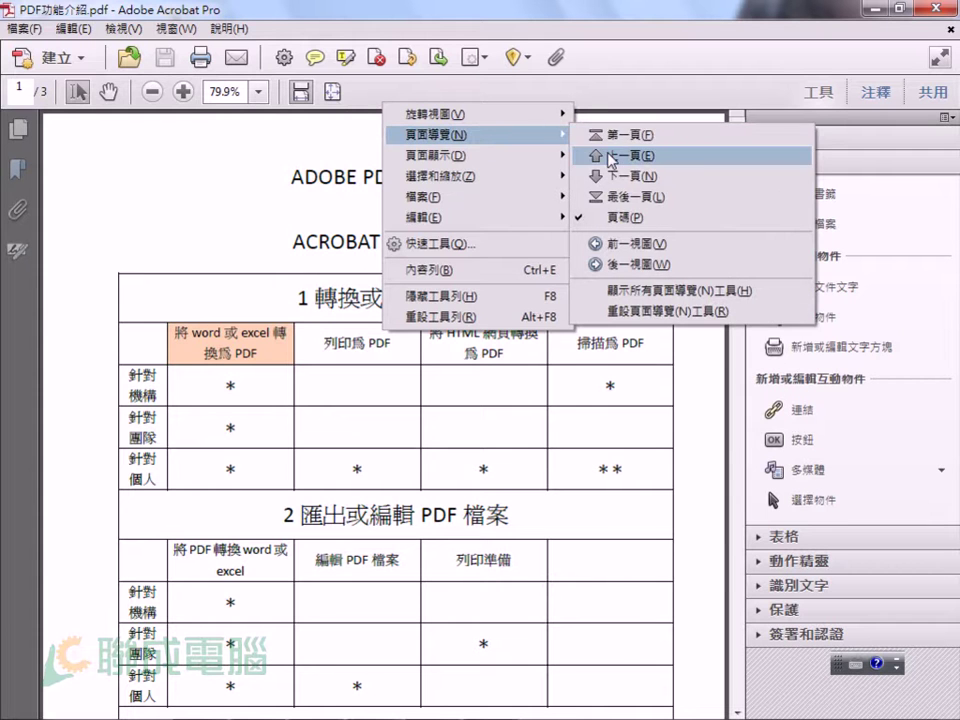
pyautogui.click(600, 155)
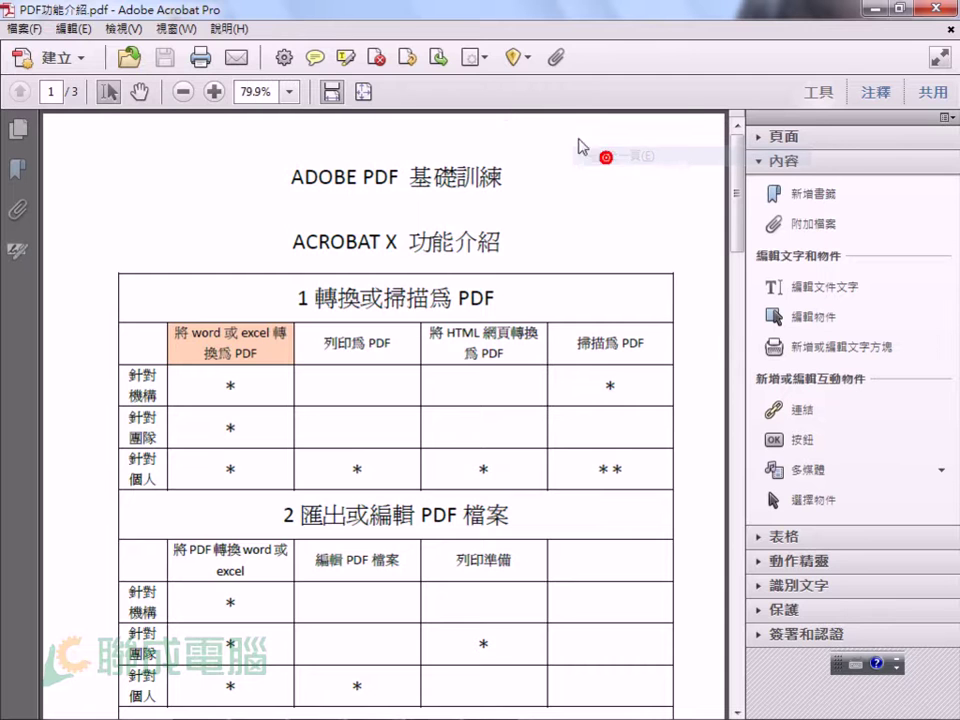
pyautogui.rightClick(499, 102)
pyautogui.moveTo(590, 135)
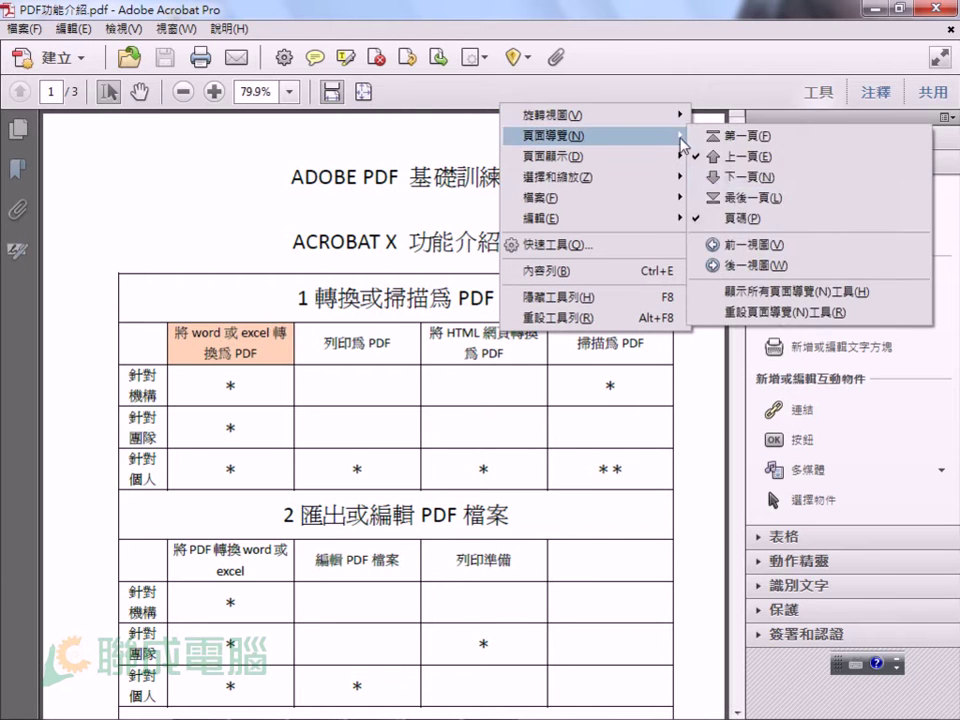
pyautogui.click(694, 176)
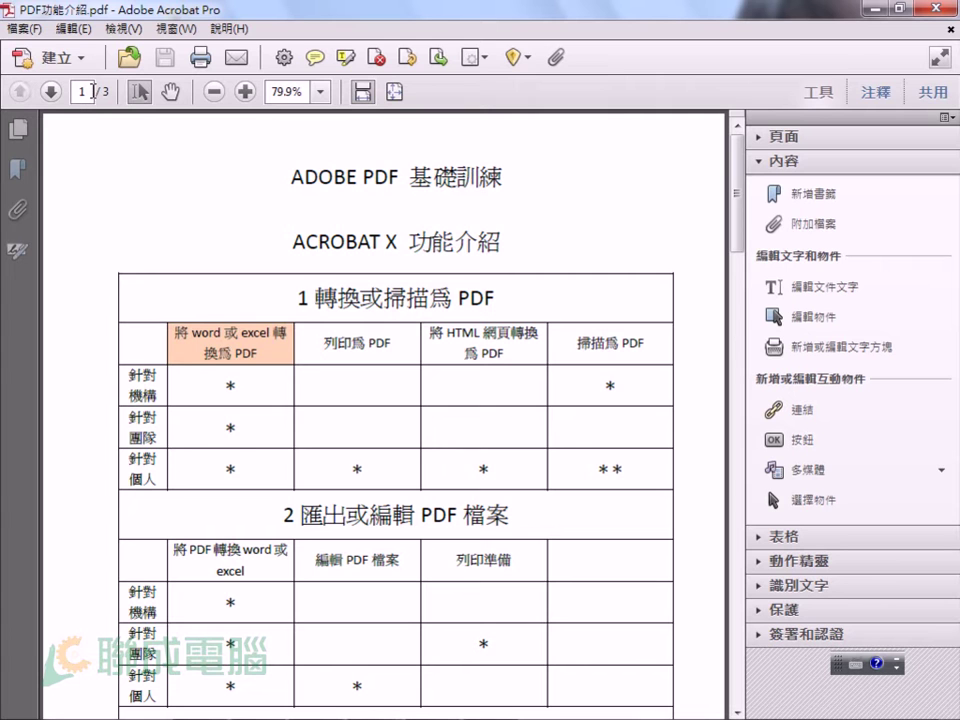
pyautogui.click(818, 93)
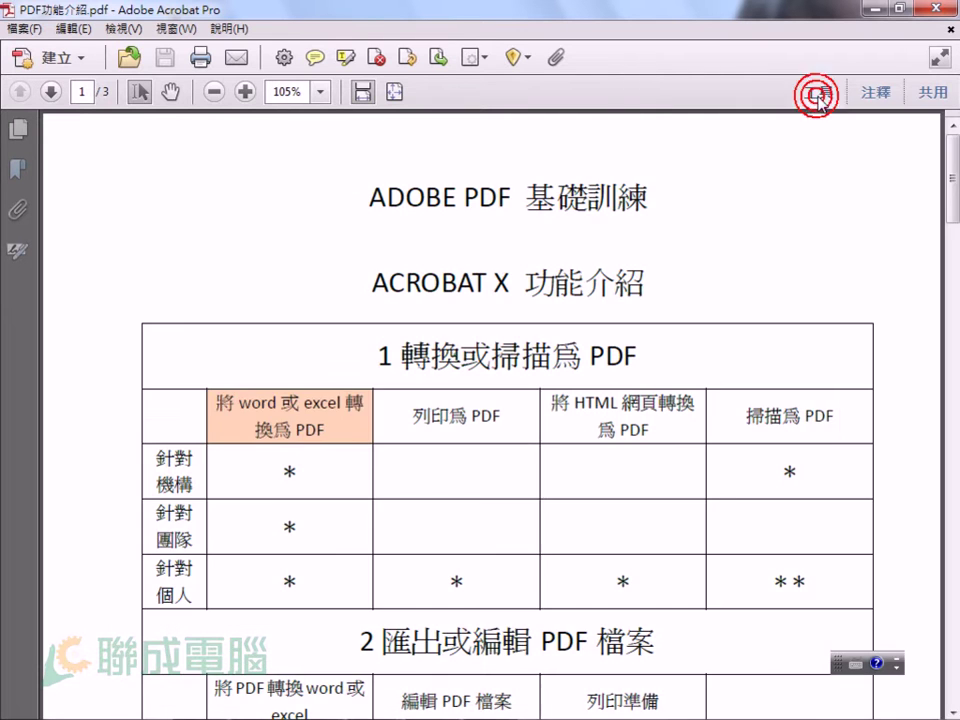